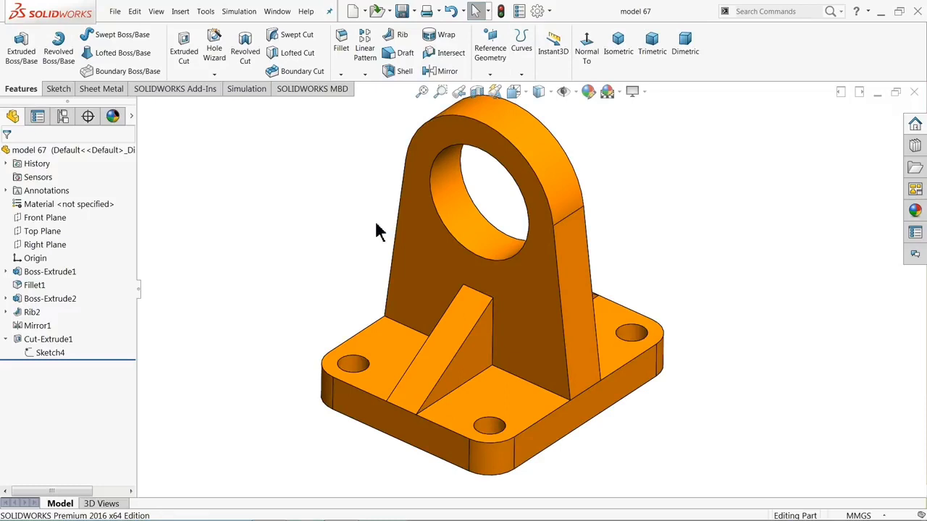
click(365, 11)
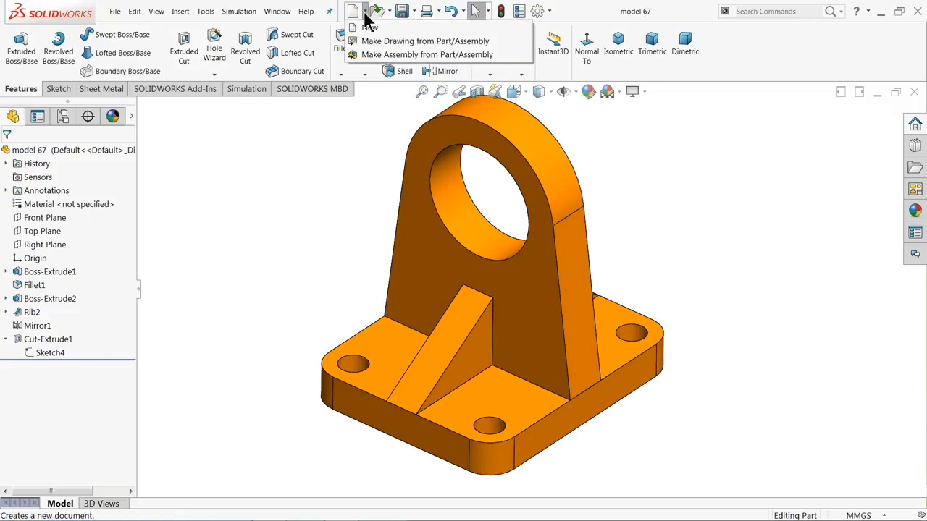
click(370, 28)
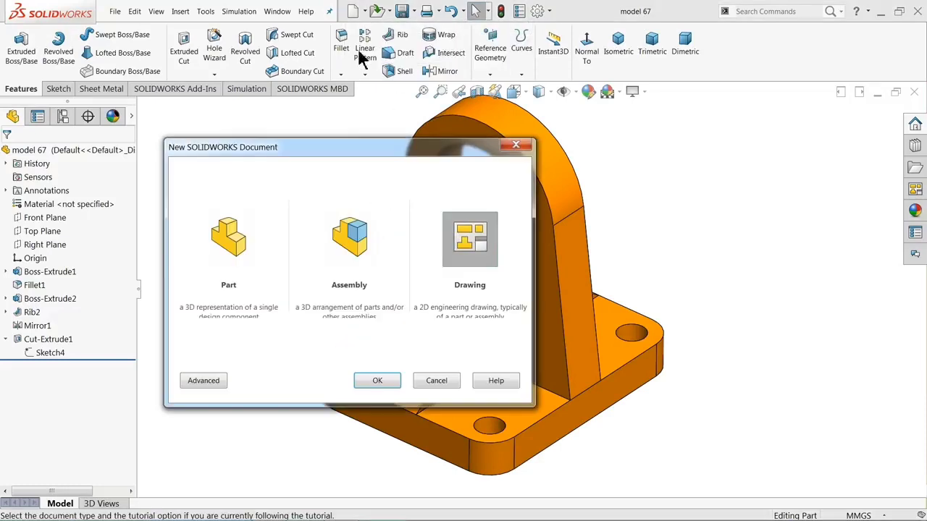
click(378, 382)
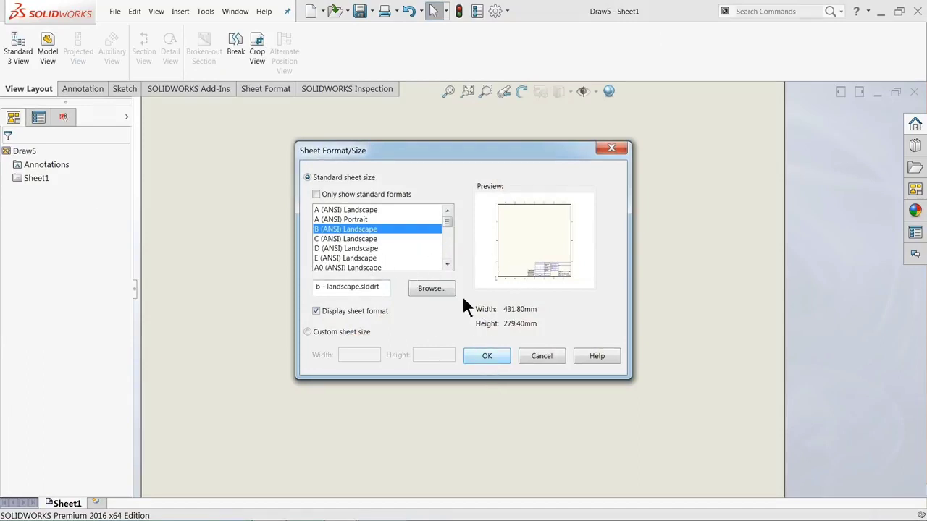
click(538, 356)
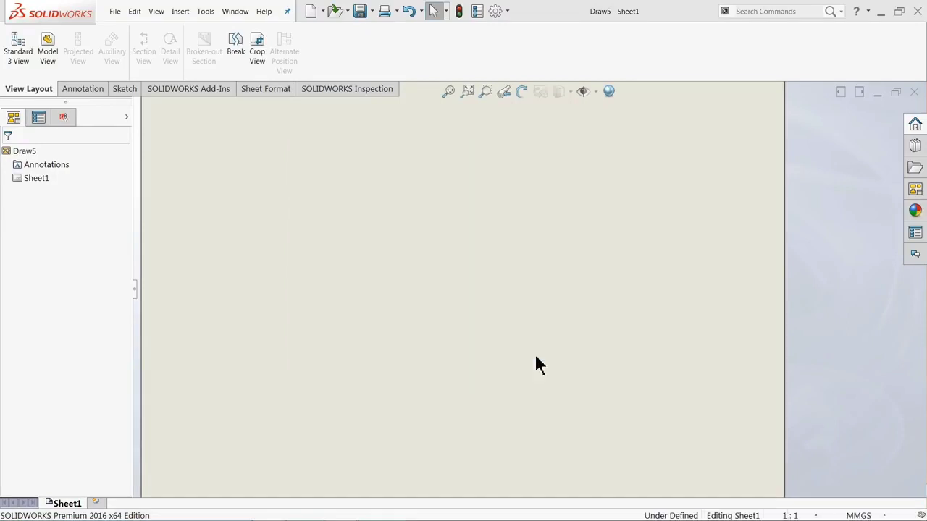
click(889, 136)
click(915, 94)
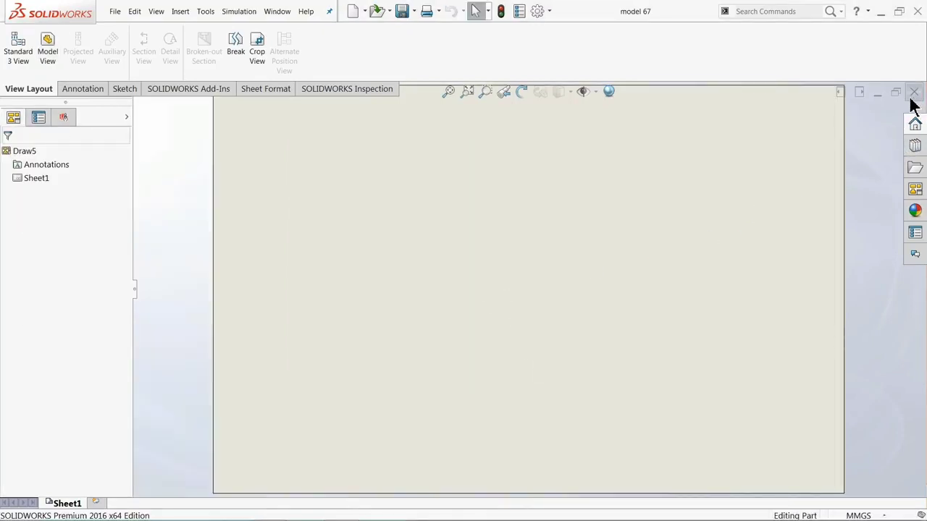
Step: Make a drawing from the model 67 part on a B (ANSI) Landscape sheet with the sheet format displayed
click(365, 11)
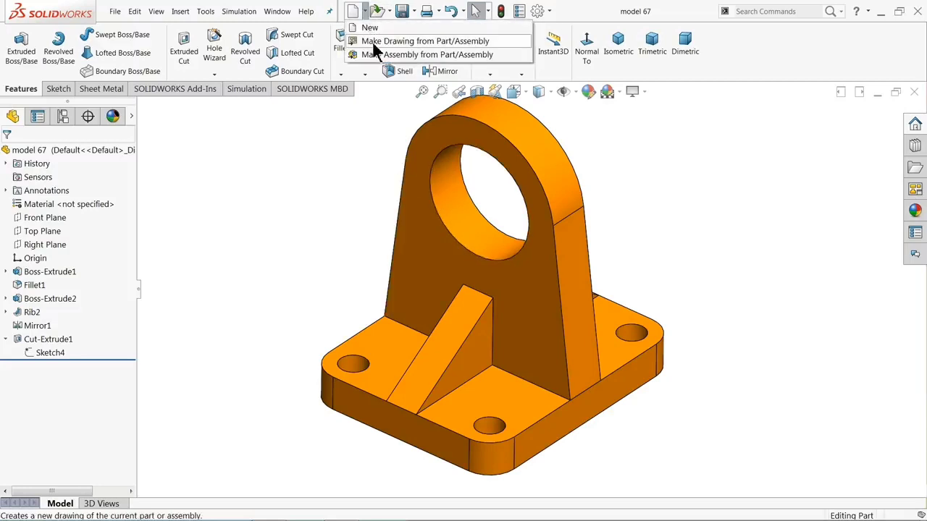
click(422, 42)
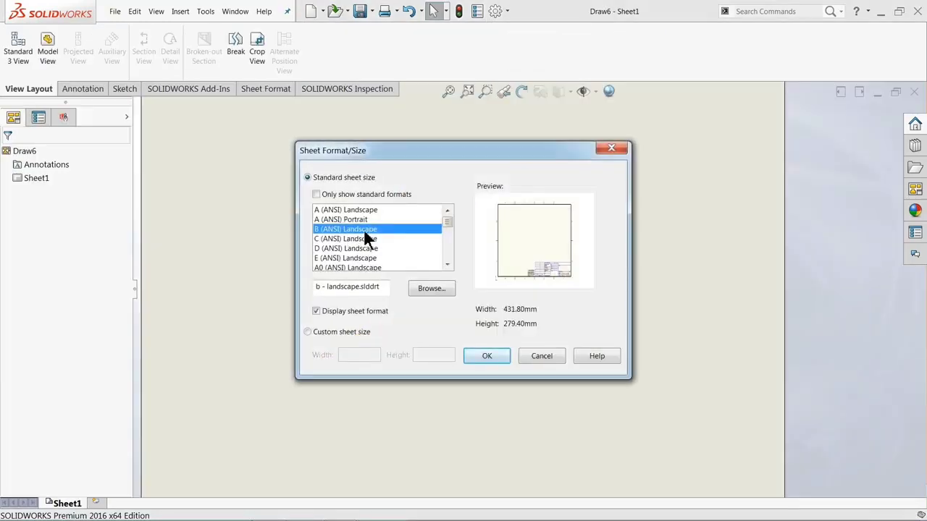
click(360, 219)
click(362, 209)
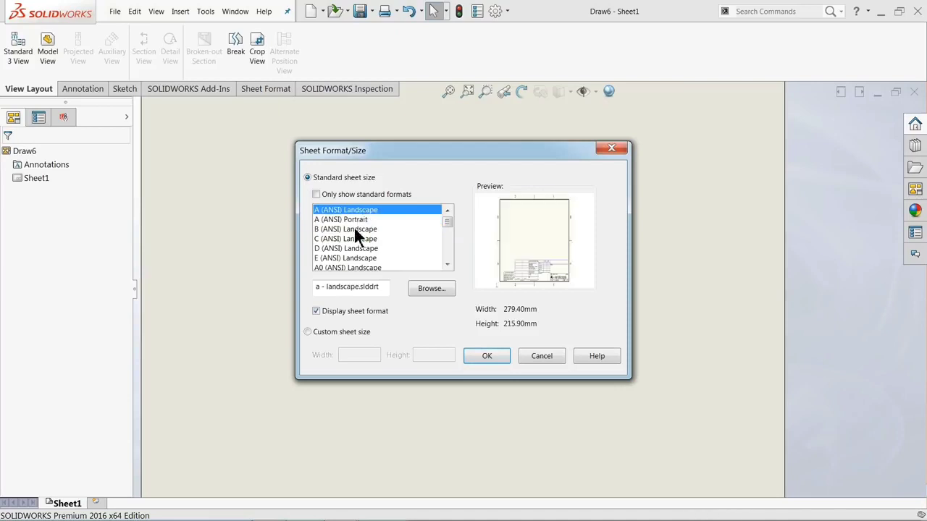
click(353, 228)
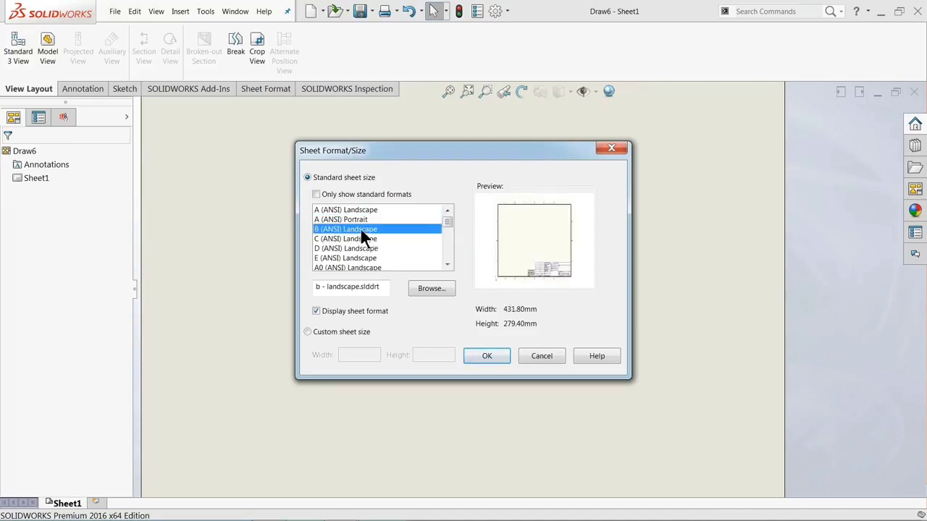
click(488, 357)
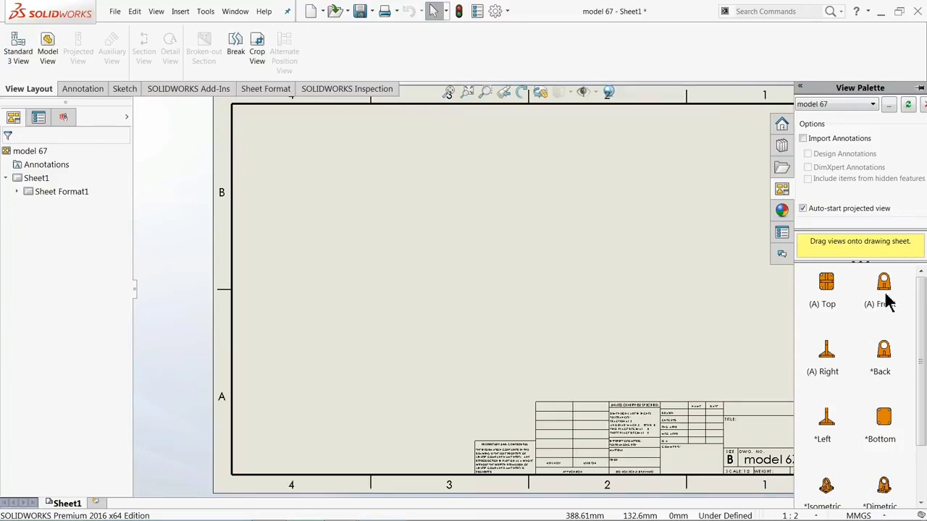
Step: Place the part's front view on the sheet with projected top, right and isometric views
mouse_move(888, 302)
mouse_down()
mouse_move(681, 319)
mouse_move(370, 300)
mouse_up()
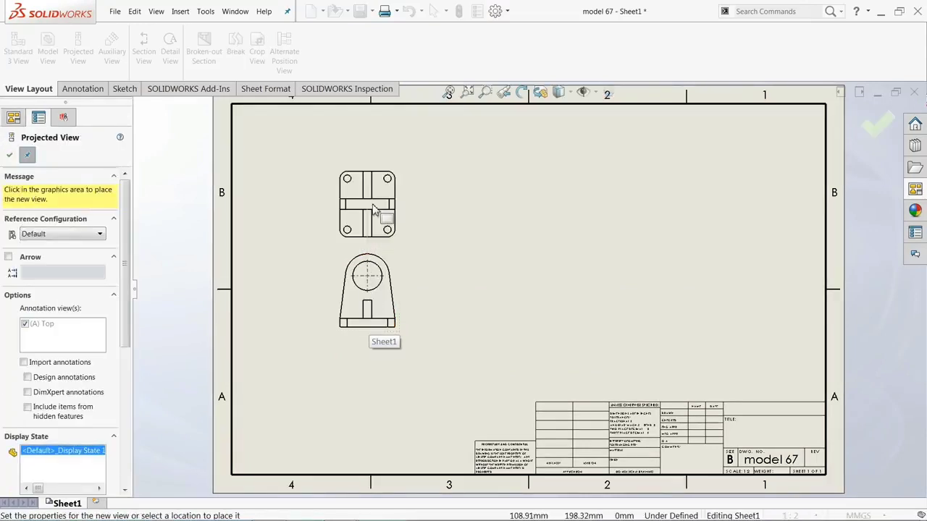
click(388, 198)
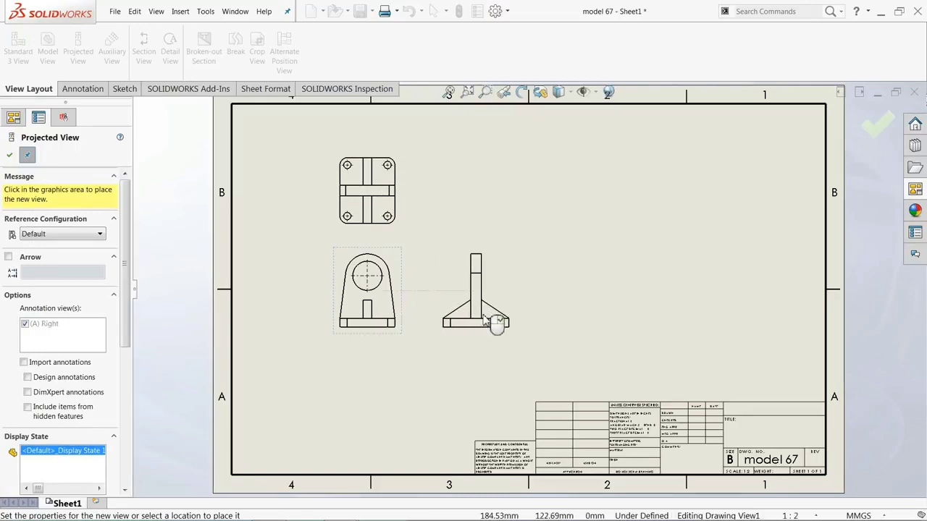
click(498, 323)
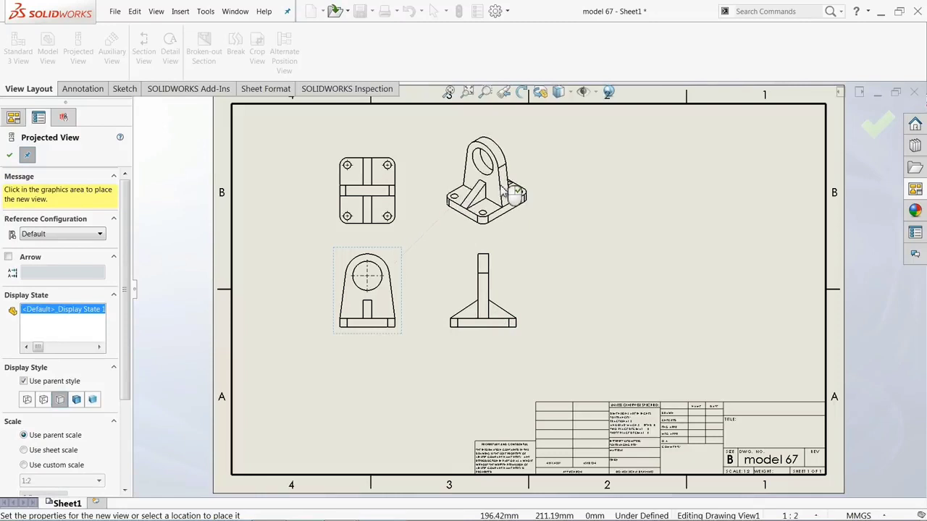
click(561, 217)
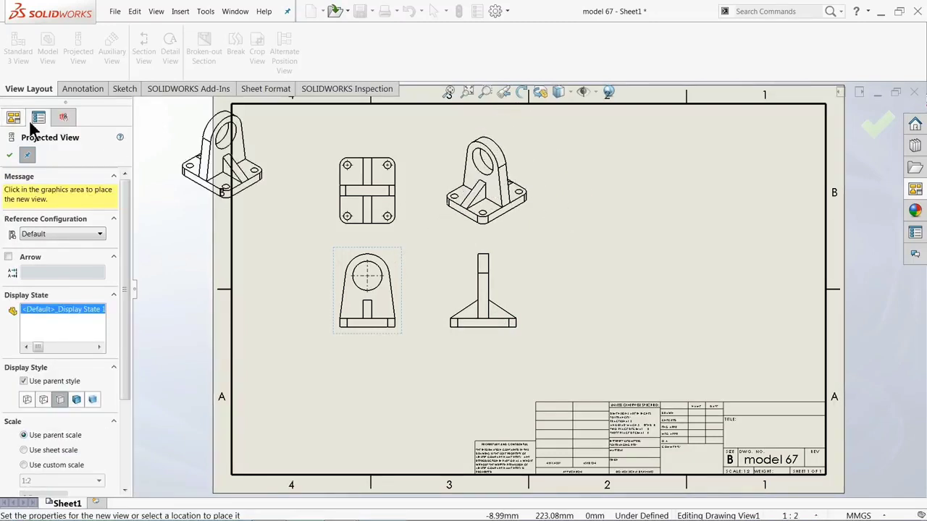
click(9, 154)
scroll(513, 234, down, 2)
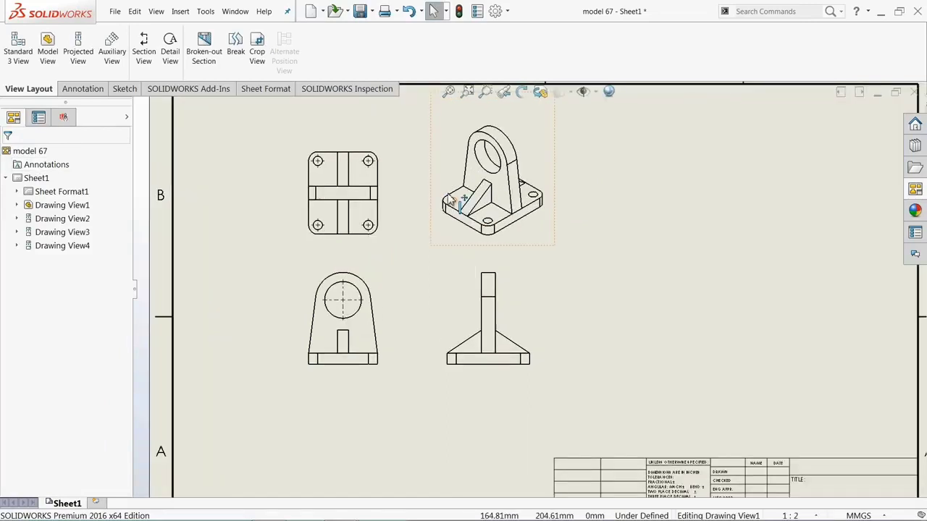
scroll(427, 271, up, 2)
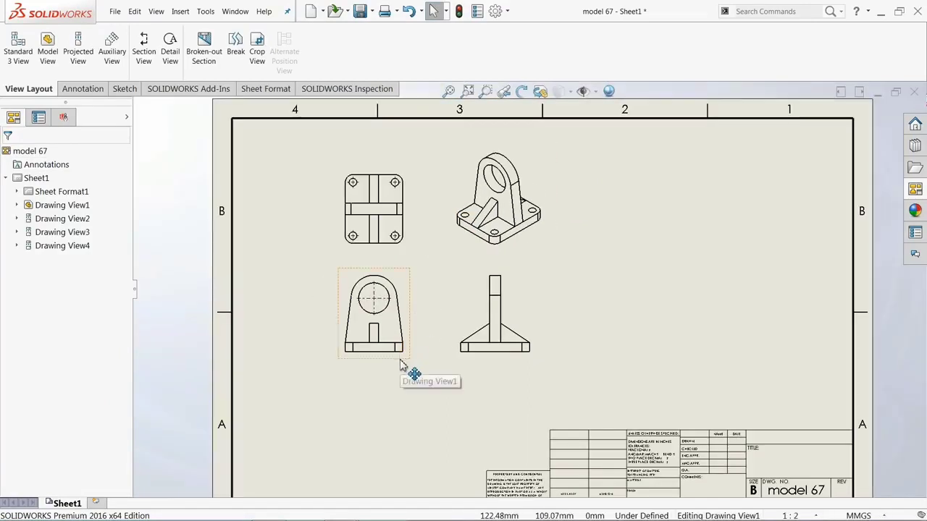
Step: Switch the front view to a custom scale, trying 1:1 before setting it to 1:2
click(362, 325)
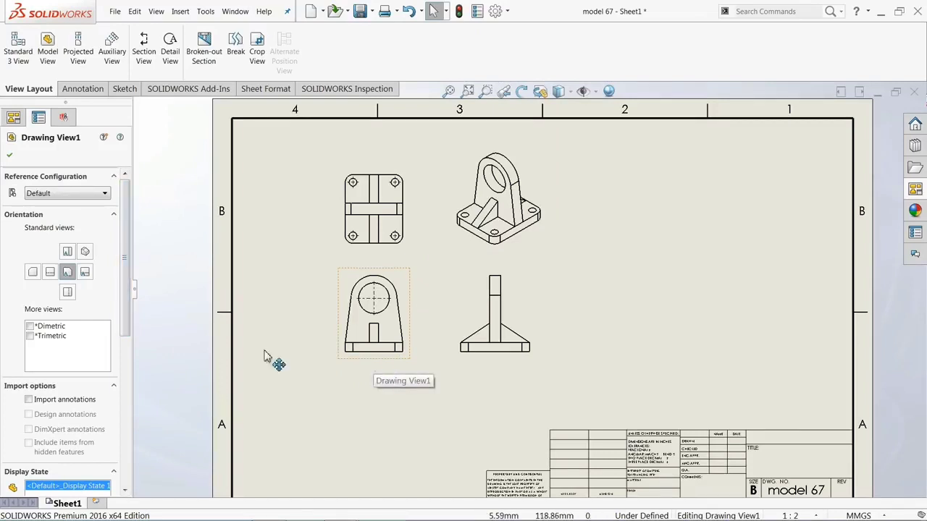
drag(123, 305, 114, 435)
click(28, 327)
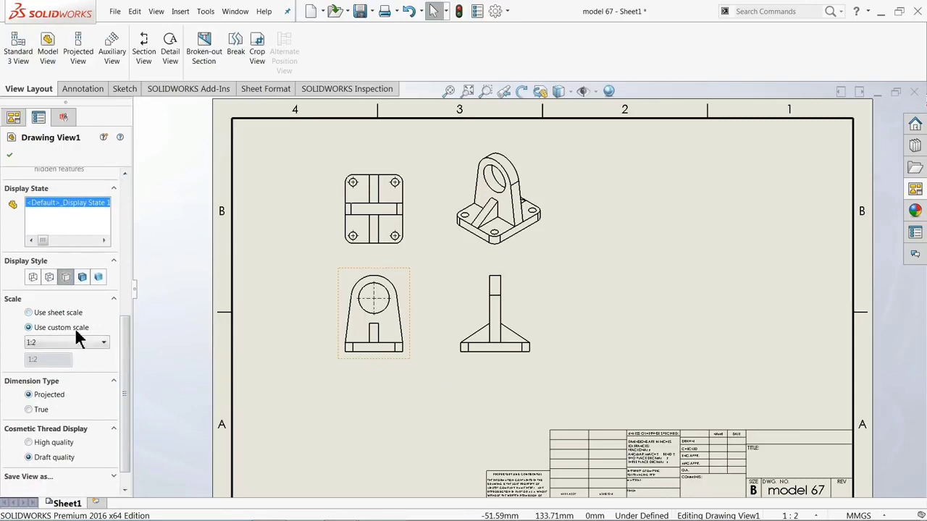
click(106, 345)
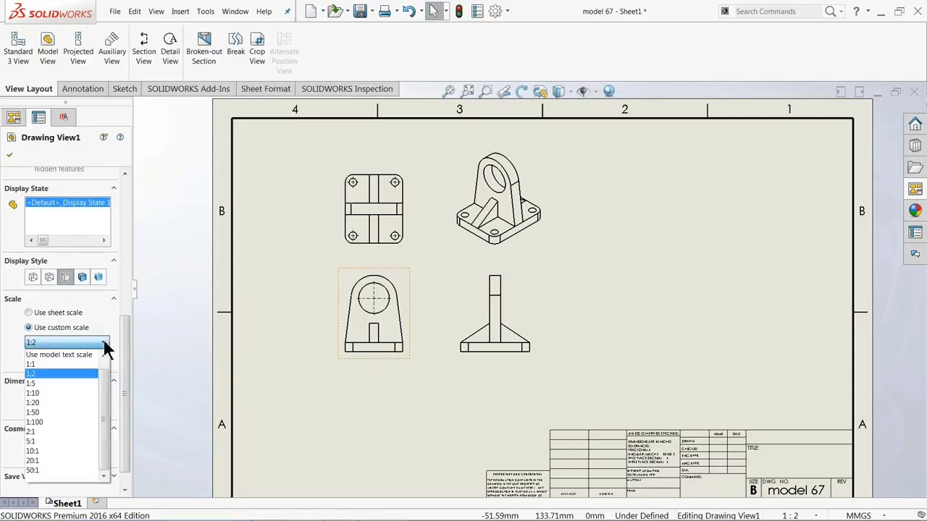
click(62, 365)
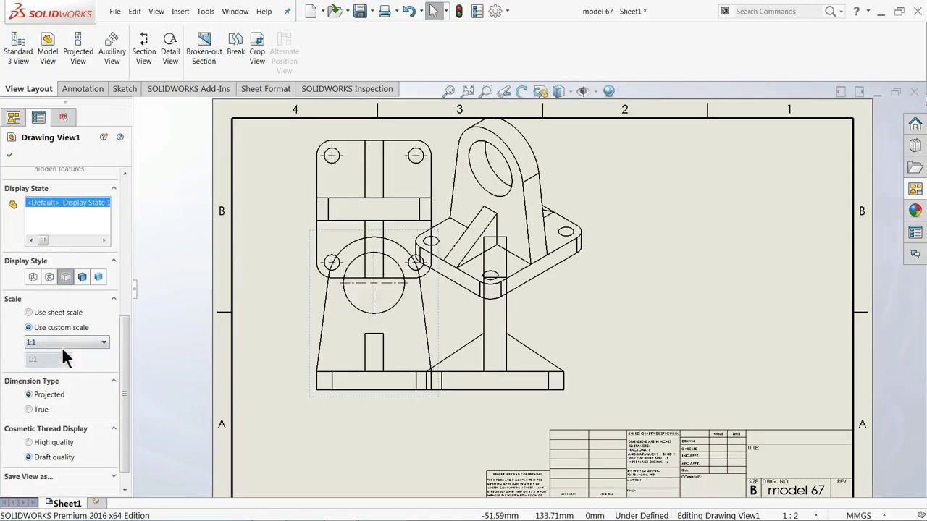
click(68, 343)
click(41, 376)
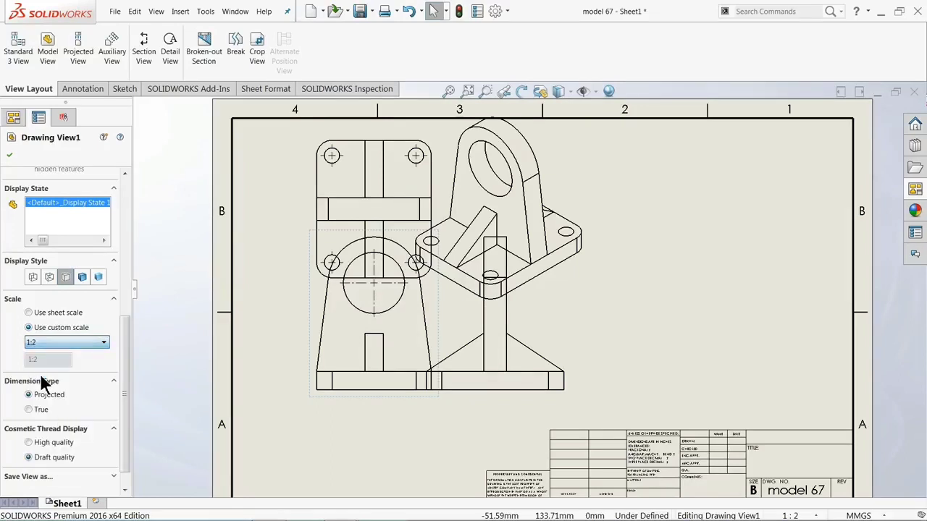
Step: Give the front view a user-defined scale, trying other ratios before entering 1:2
click(67, 344)
scroll(107, 364, up, 1)
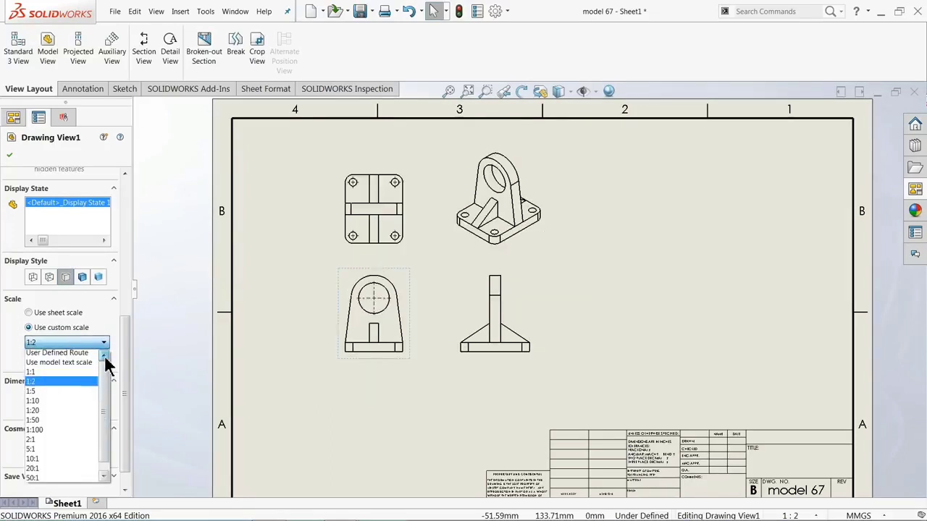
click(71, 354)
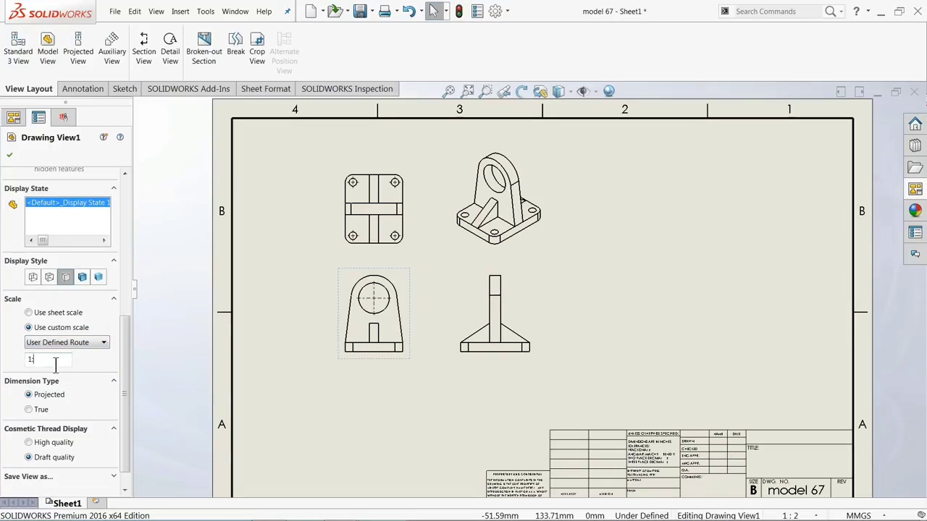
key(Return)
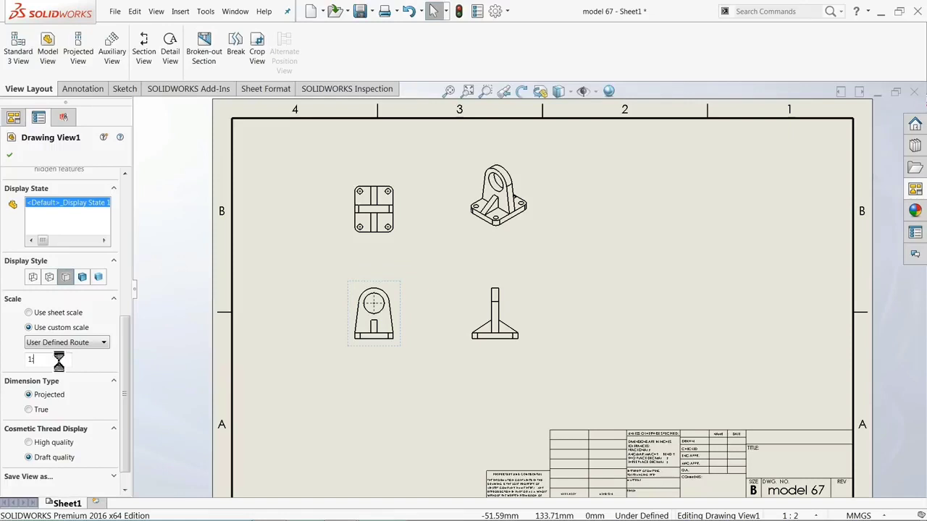
key(Return)
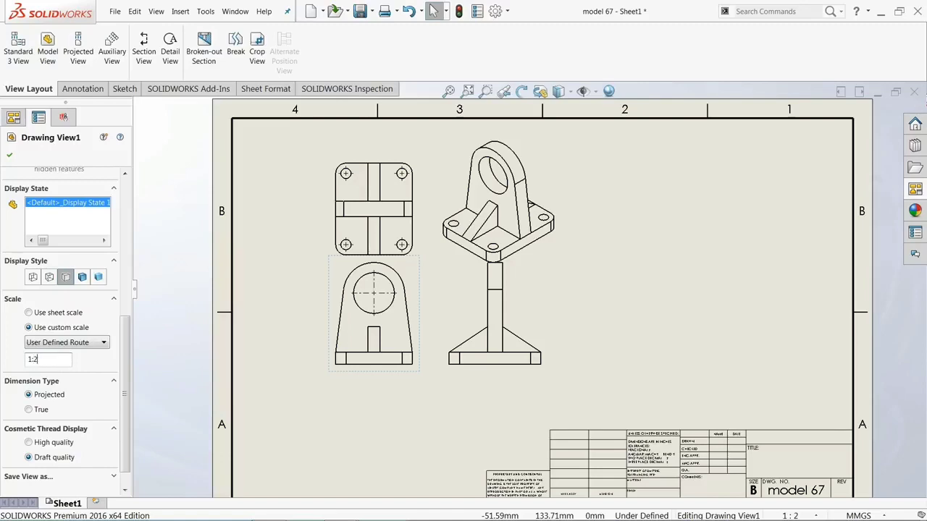
key(Return)
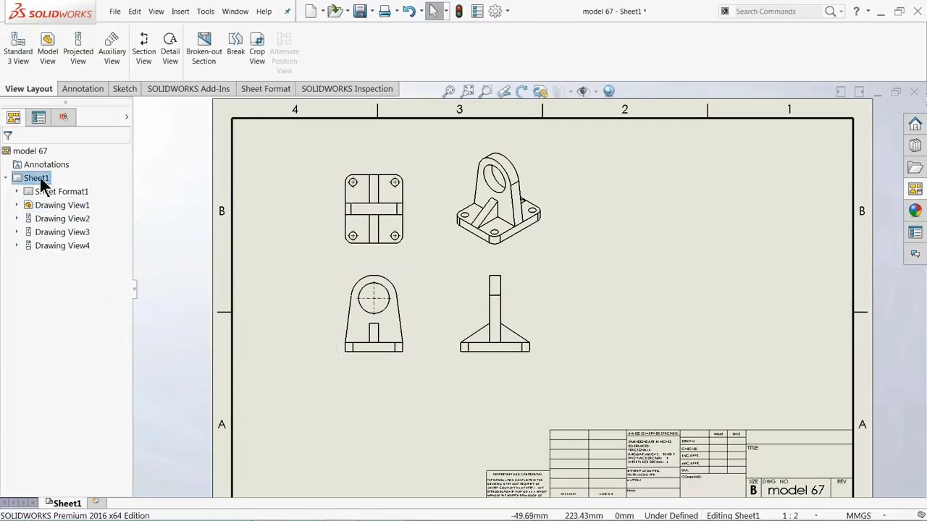
Step: Set the projection type of Sheet1 to first angle in its sheet properties
right_click(42, 181)
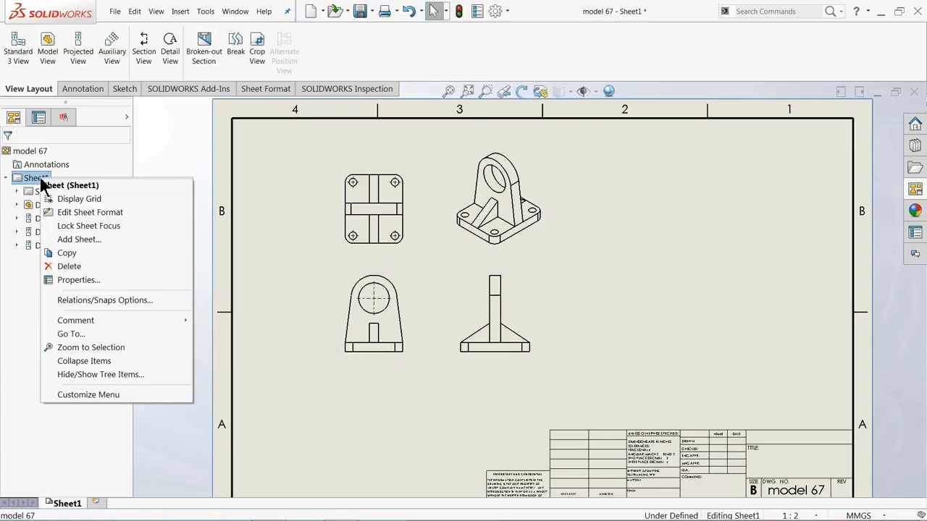
click(78, 281)
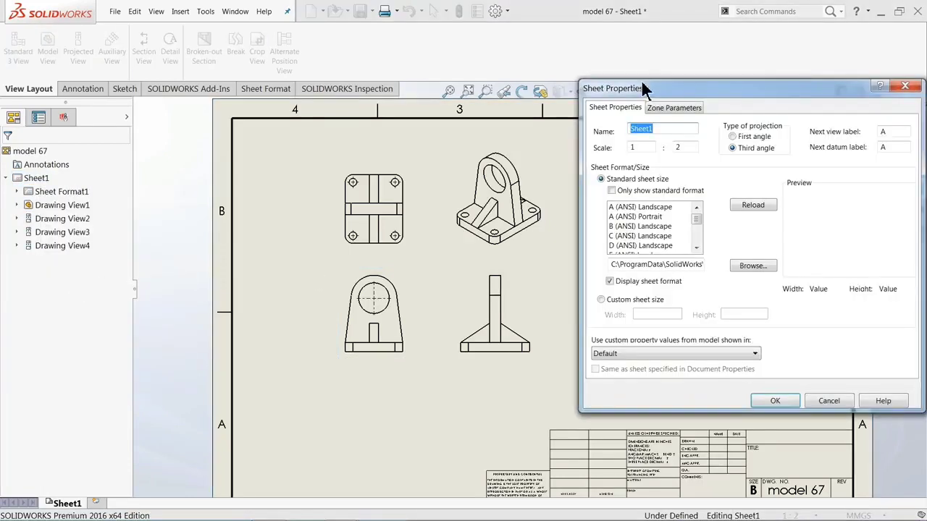
drag(644, 88, 419, 66)
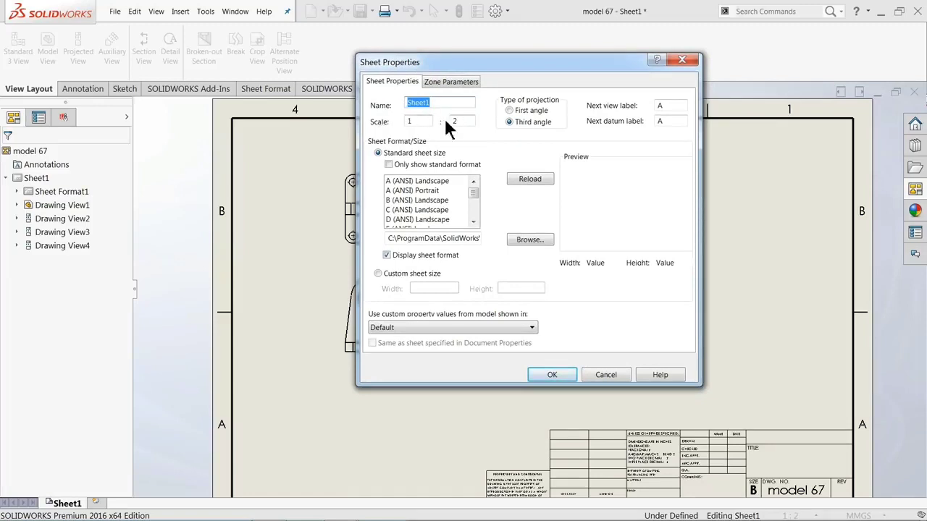
click(511, 109)
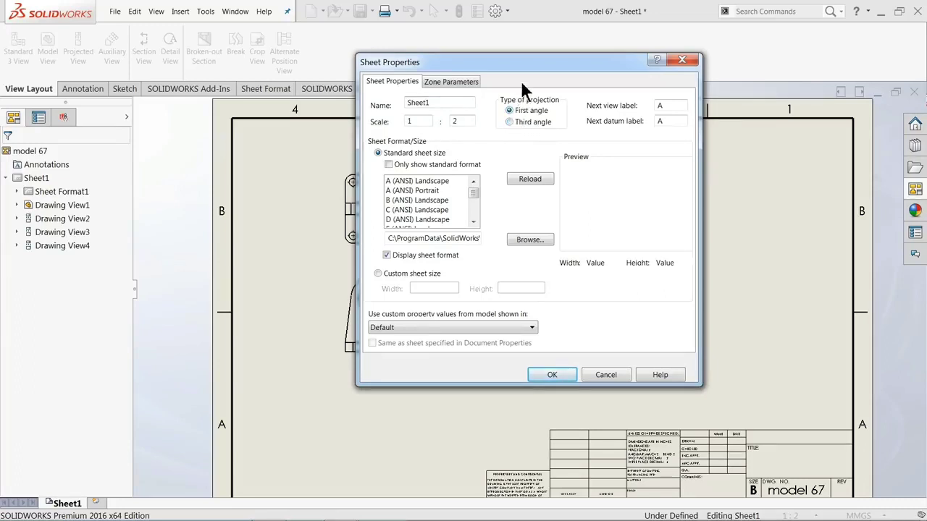
drag(527, 69, 128, 66)
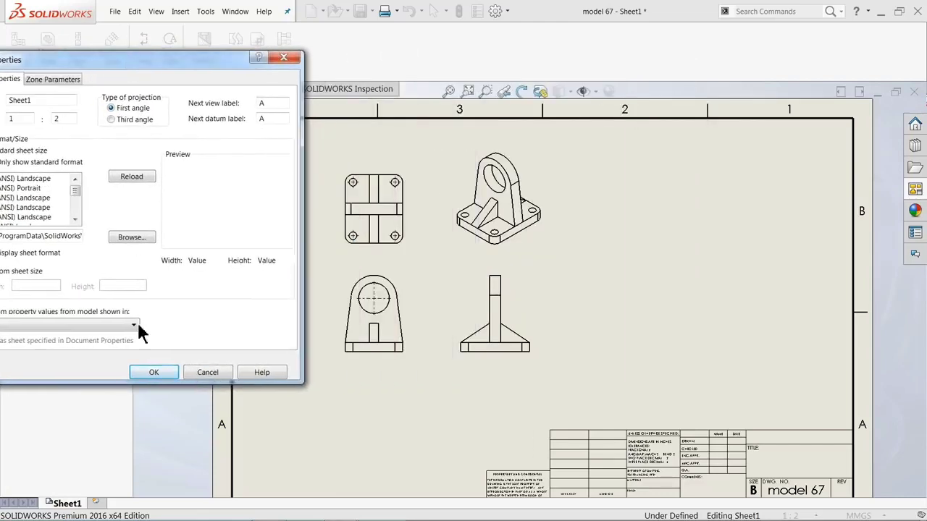
click(152, 374)
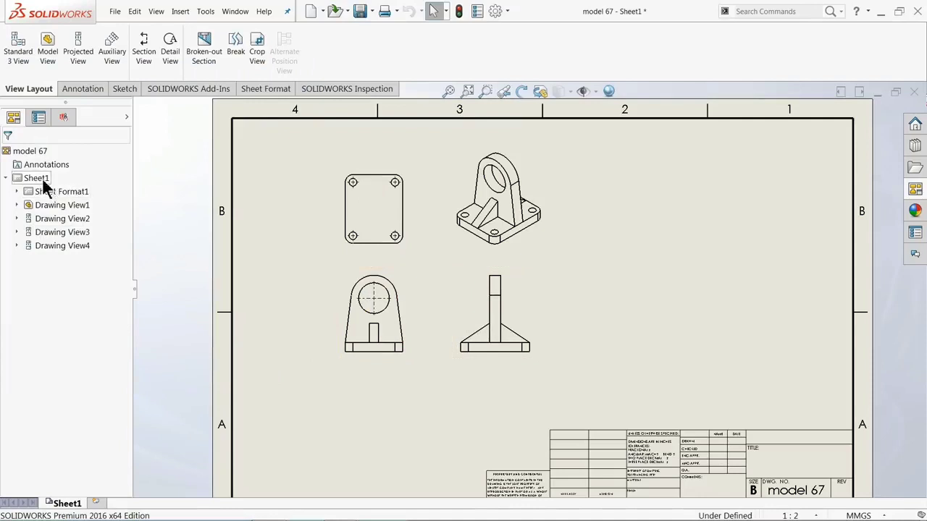
Step: Return the projection type of Sheet1 to third angle in its sheet properties
right_click(44, 185)
click(95, 281)
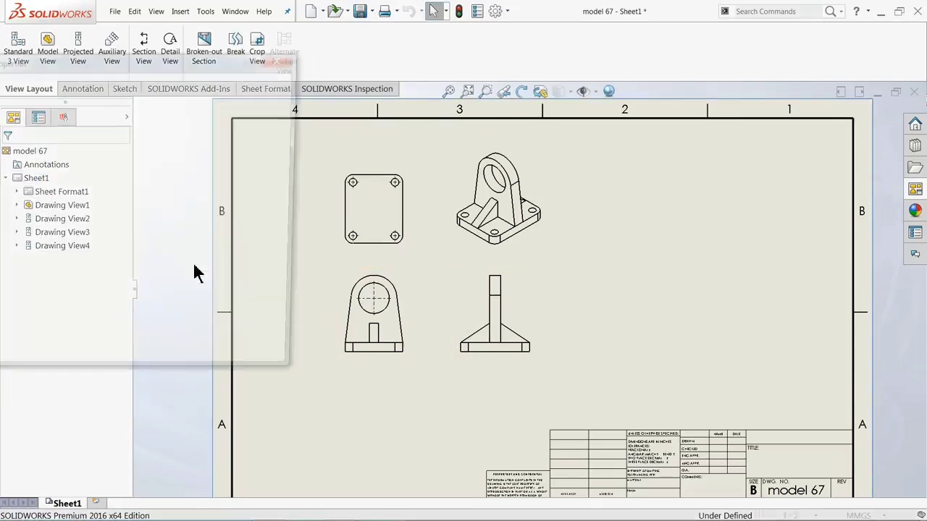
click(118, 120)
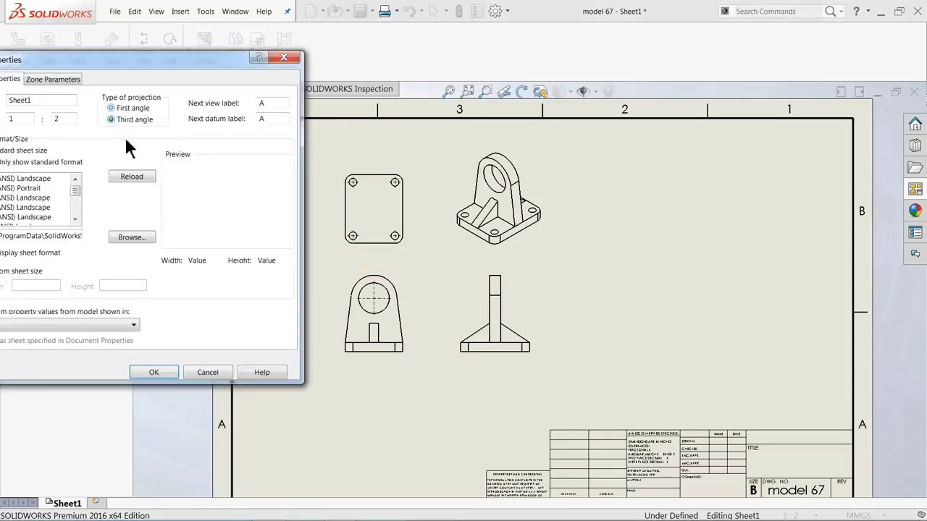
click(160, 373)
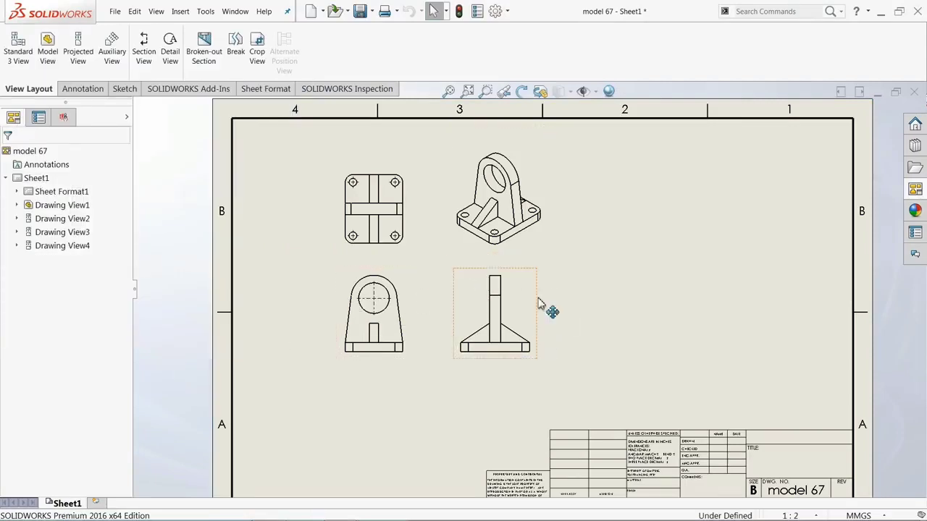
Step: Set the isometric view's display style to shaded with edges at high quality
click(545, 237)
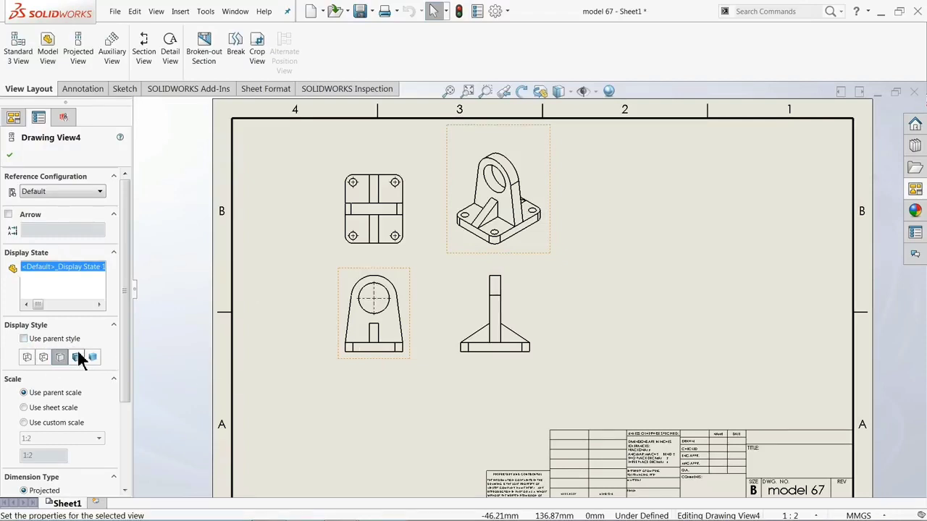
click(77, 357)
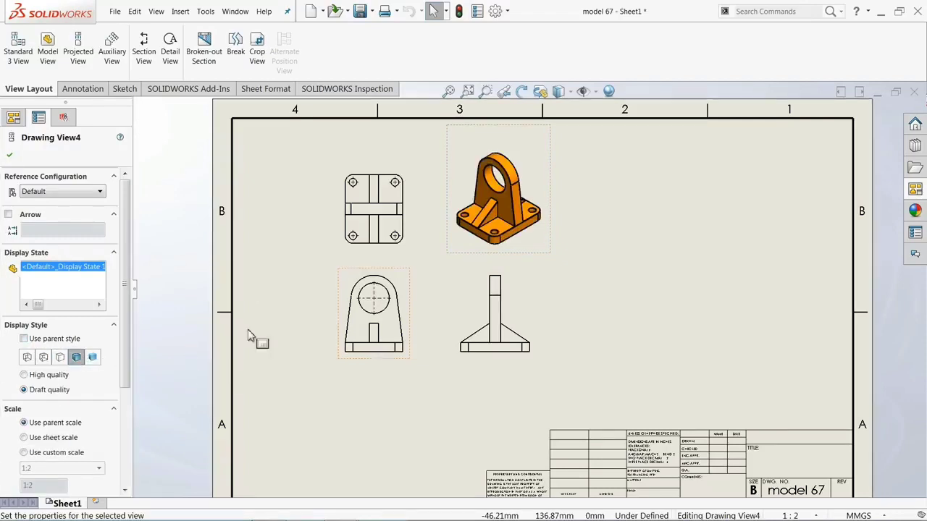
click(26, 376)
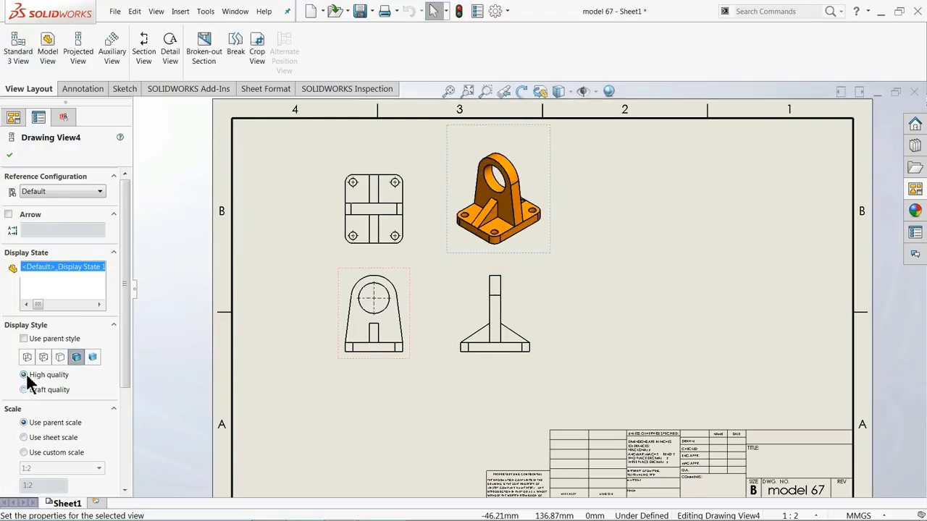
click(9, 155)
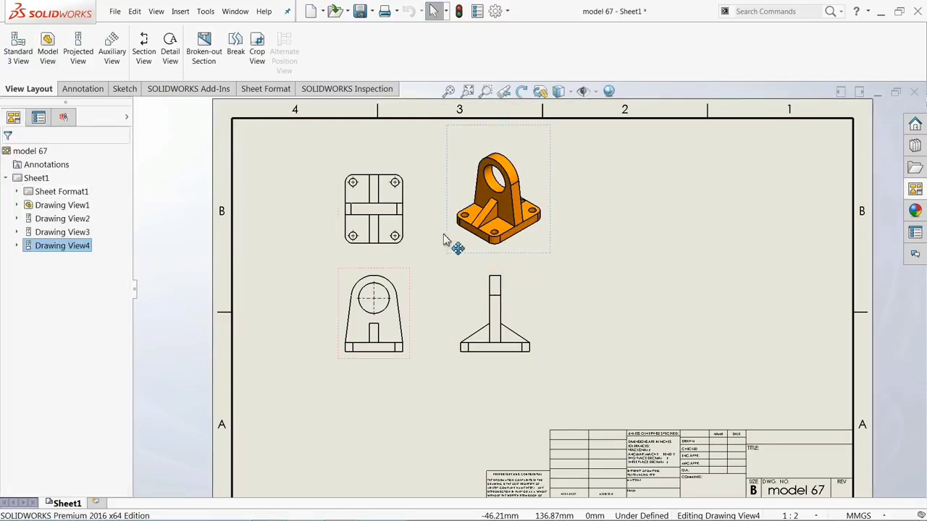
Step: Try moving the isometric view farther right of the top view
scroll(447, 241, down, 2)
scroll(447, 241, down, 1)
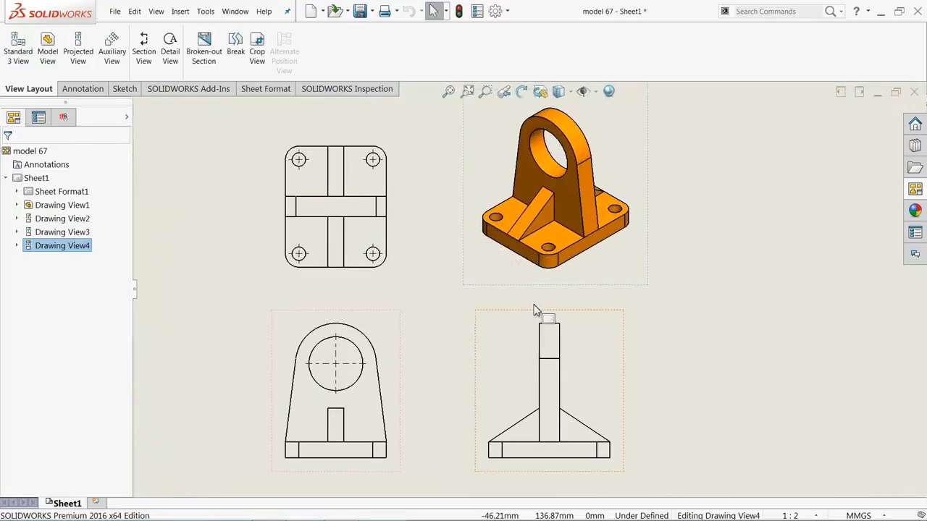
mouse_move(641, 291)
mouse_down()
mouse_move(762, 296)
mouse_move(819, 285)
mouse_move(808, 282)
mouse_up()
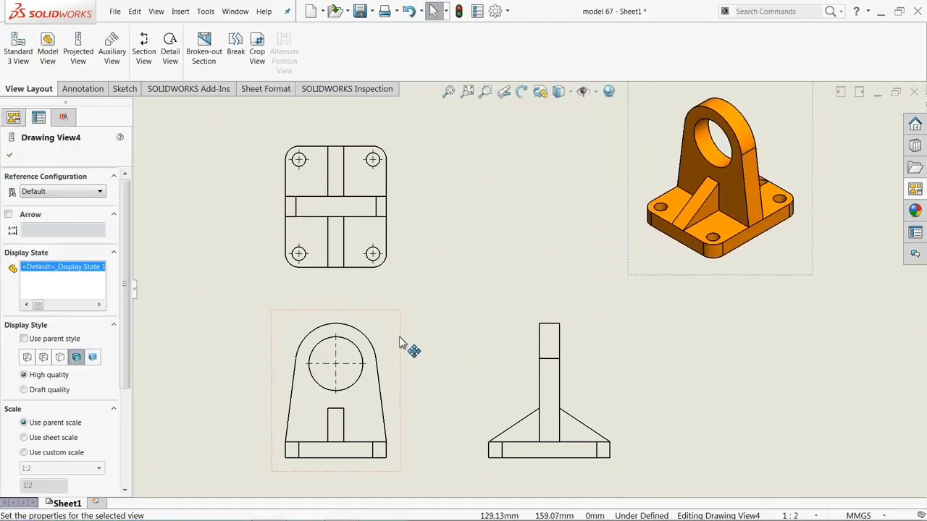
Step: Show hidden lines in the front view and import its design annotations, with items from hidden features
drag(125, 307, 121, 419)
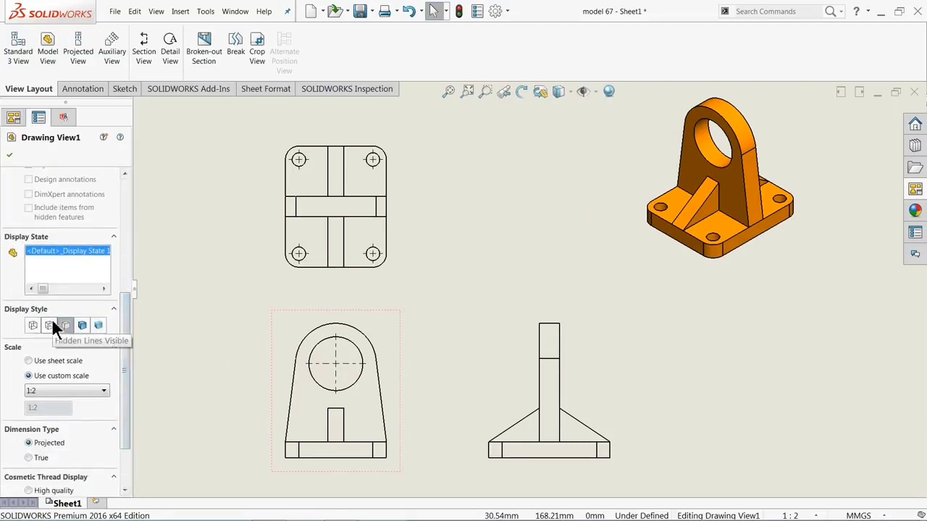
click(50, 325)
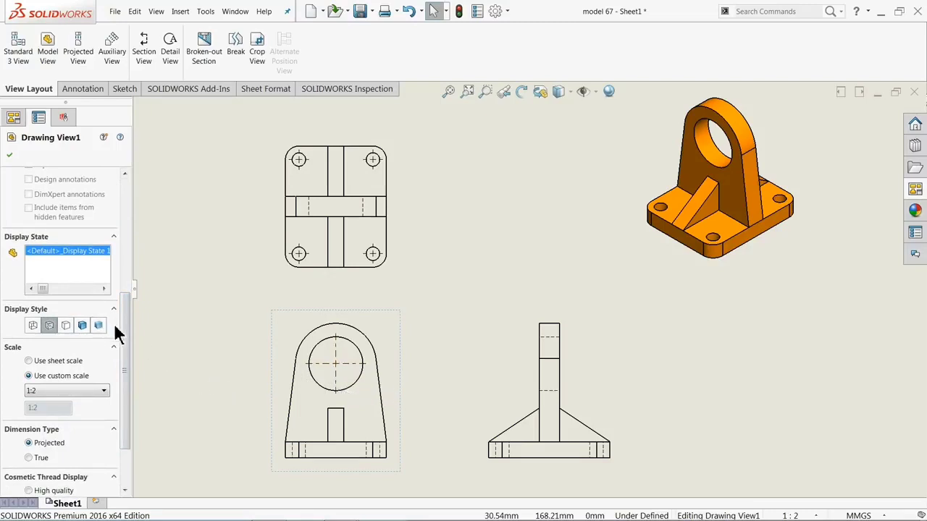
drag(124, 331, 141, 269)
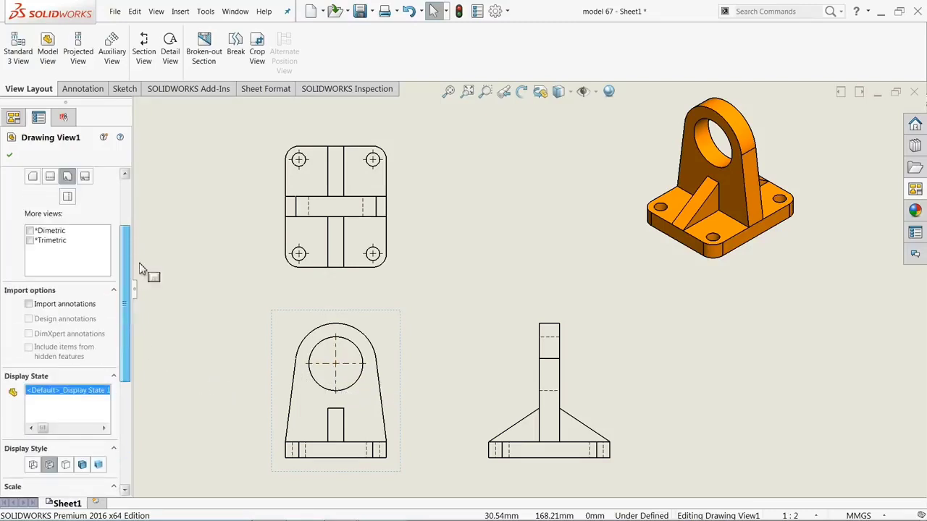
click(29, 305)
click(28, 320)
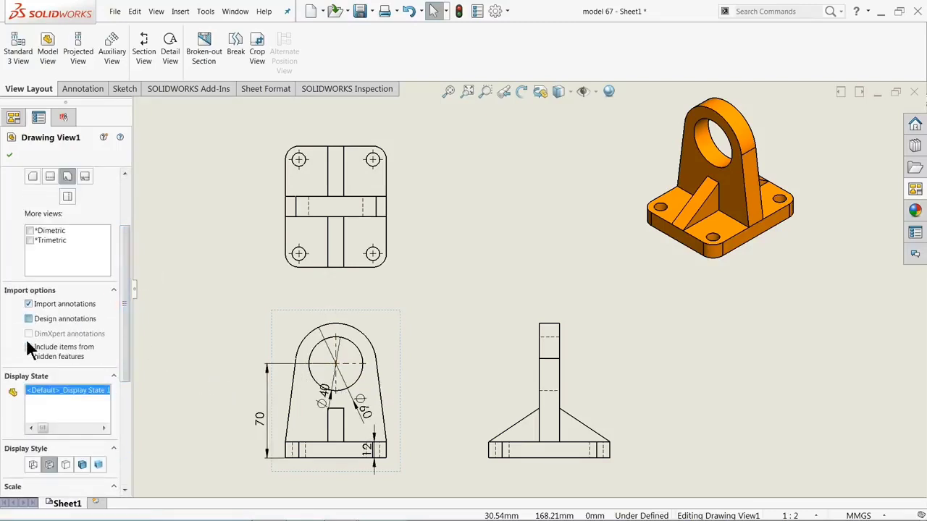
click(29, 347)
click(209, 288)
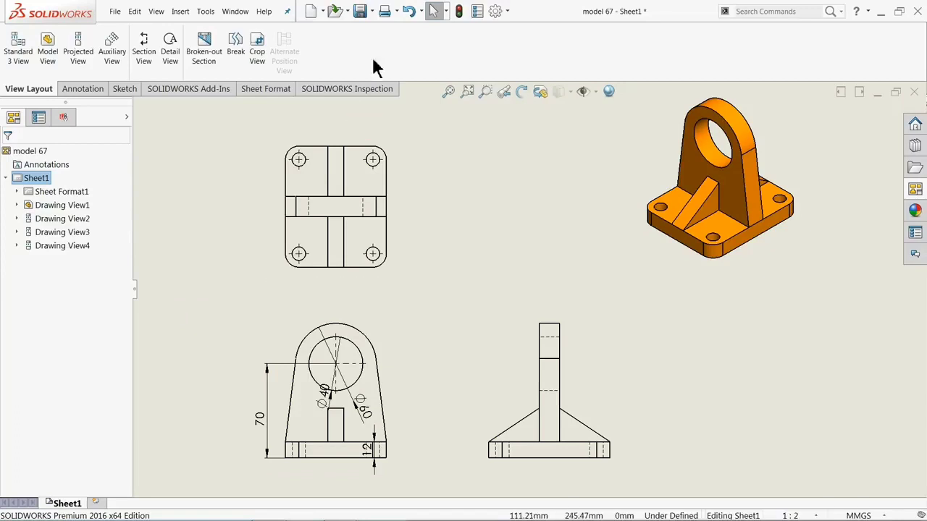
Step: Undo the last move of the isometric view
click(409, 12)
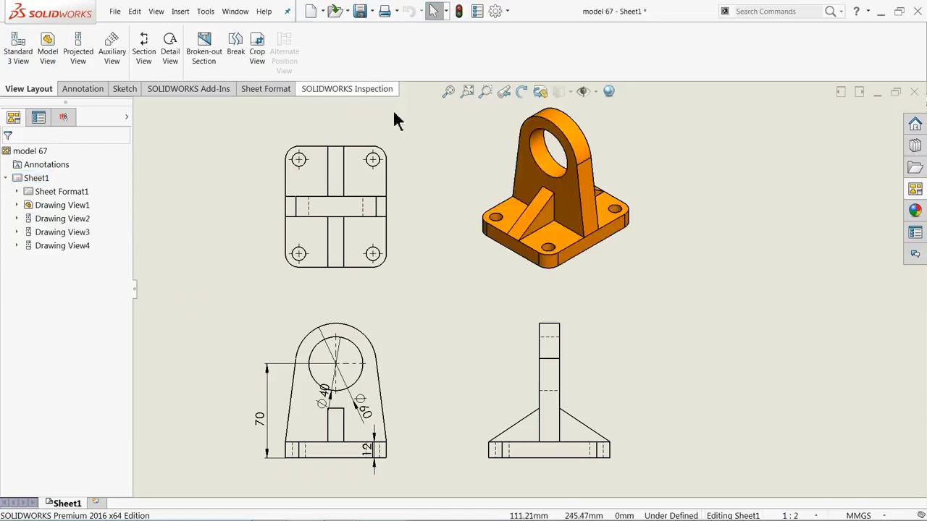
click(411, 317)
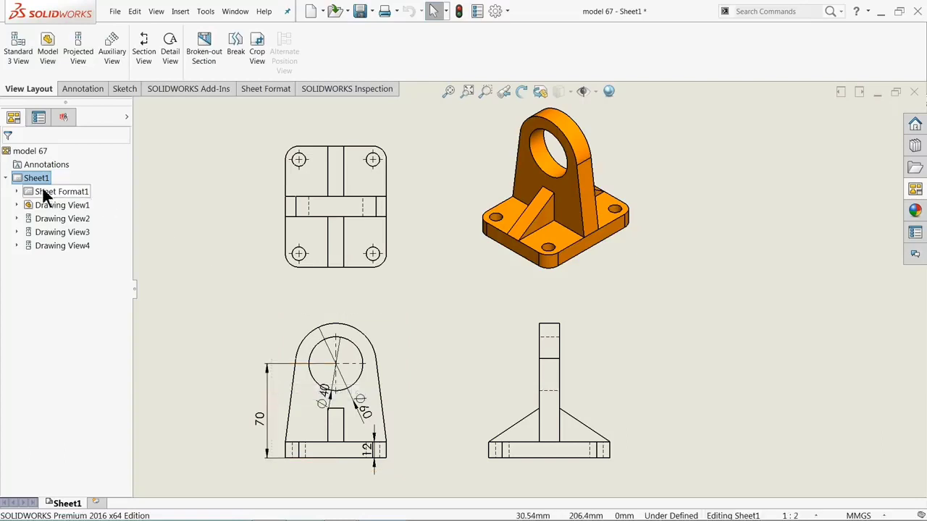
click(70, 92)
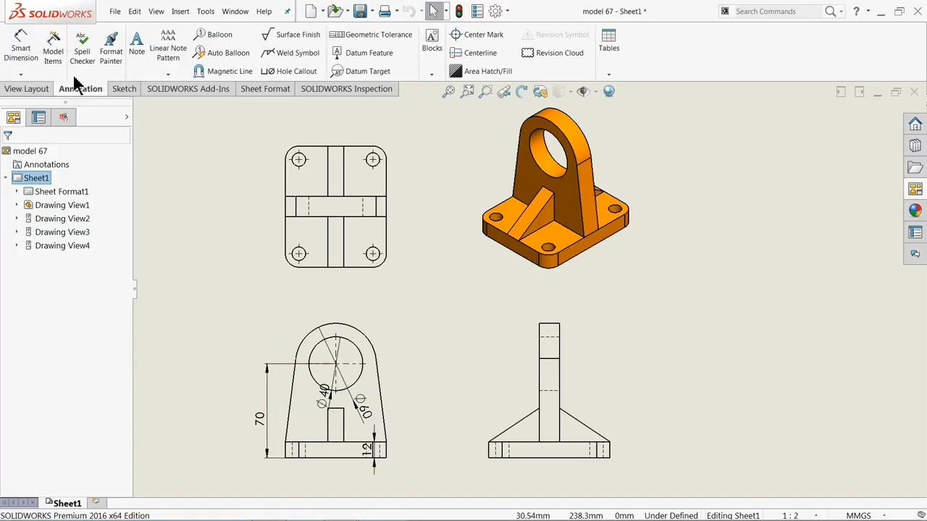
click(54, 57)
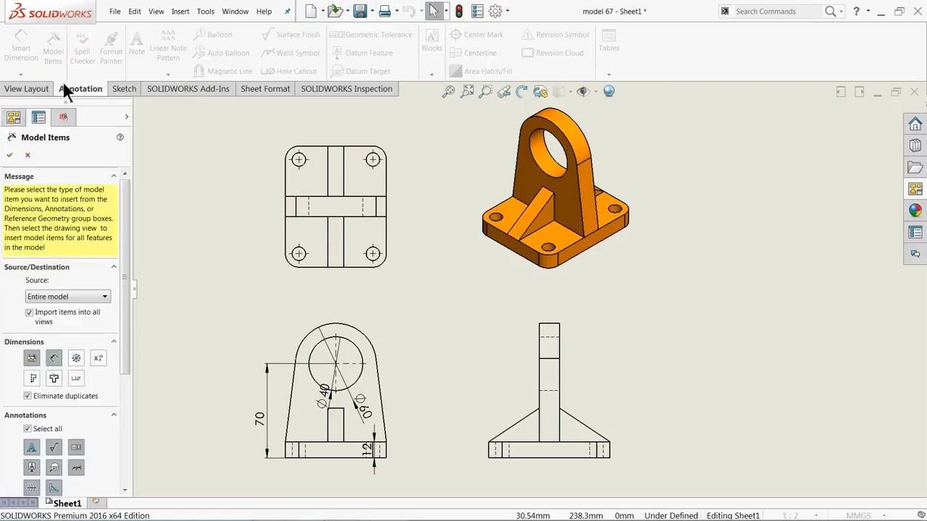
click(56, 298)
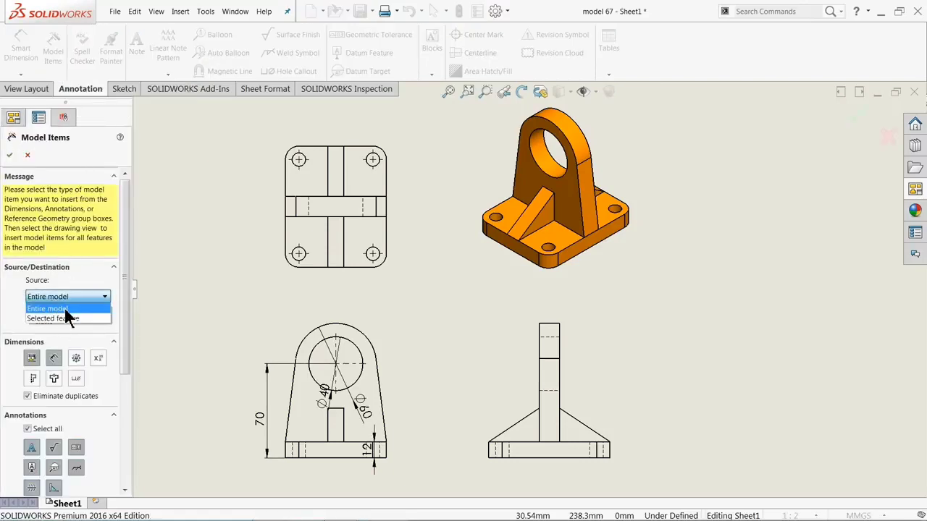
click(60, 308)
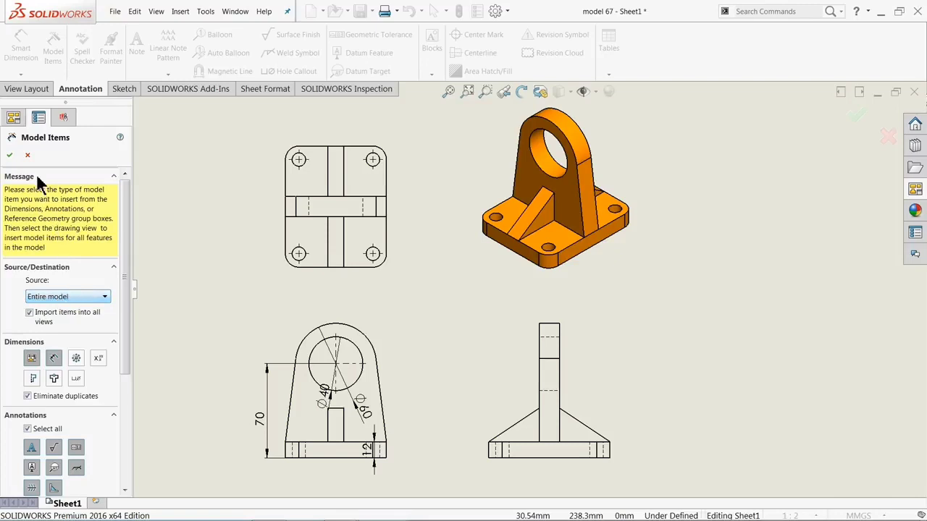
click(28, 155)
Step: Move the isometric view to the right, clear of the space above the right-side view
scroll(521, 289, up, 2)
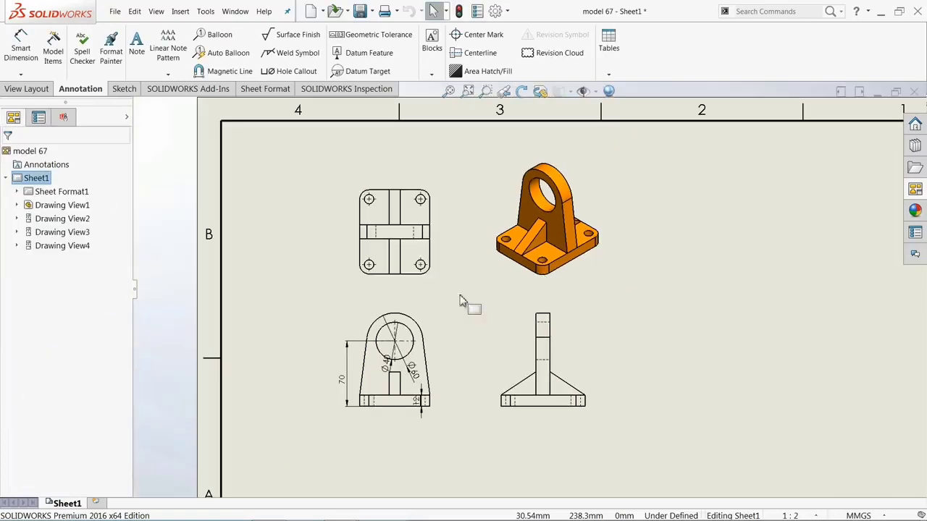
scroll(461, 301, down, 2)
click(664, 288)
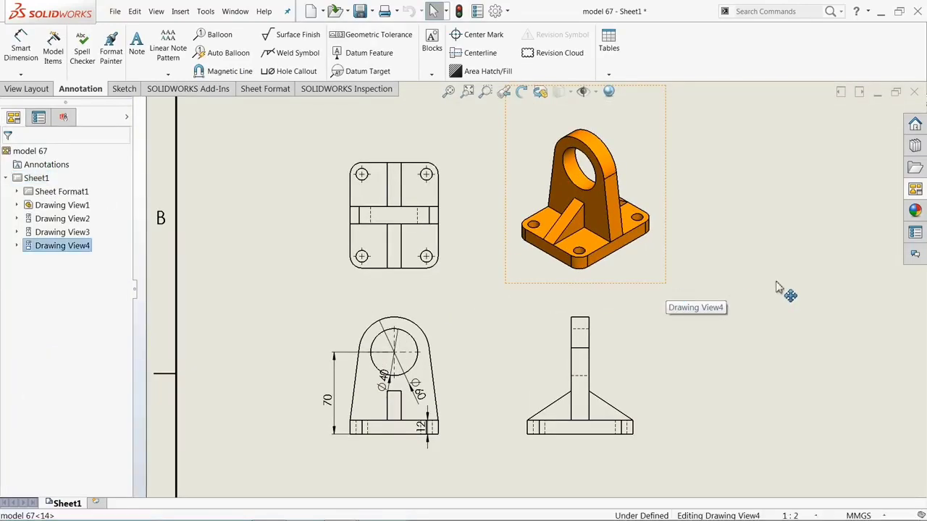
drag(779, 287, 805, 284)
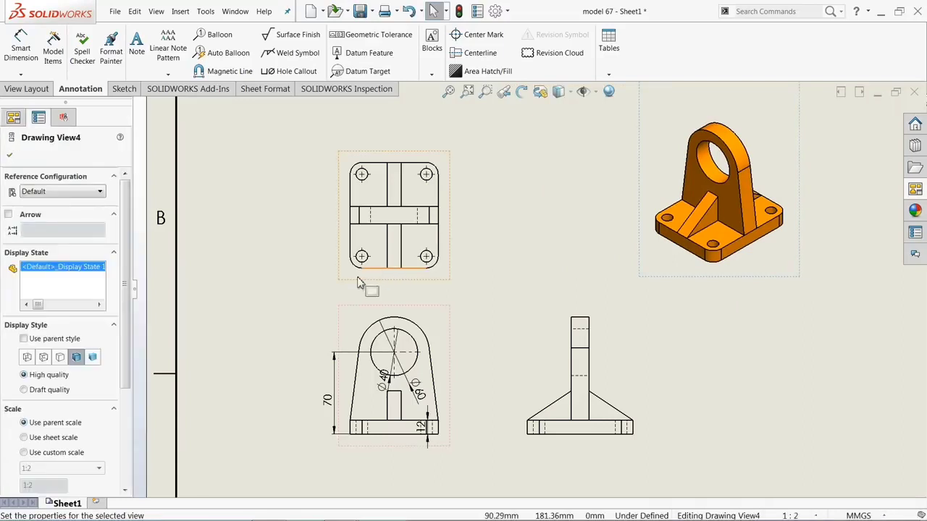
click(303, 270)
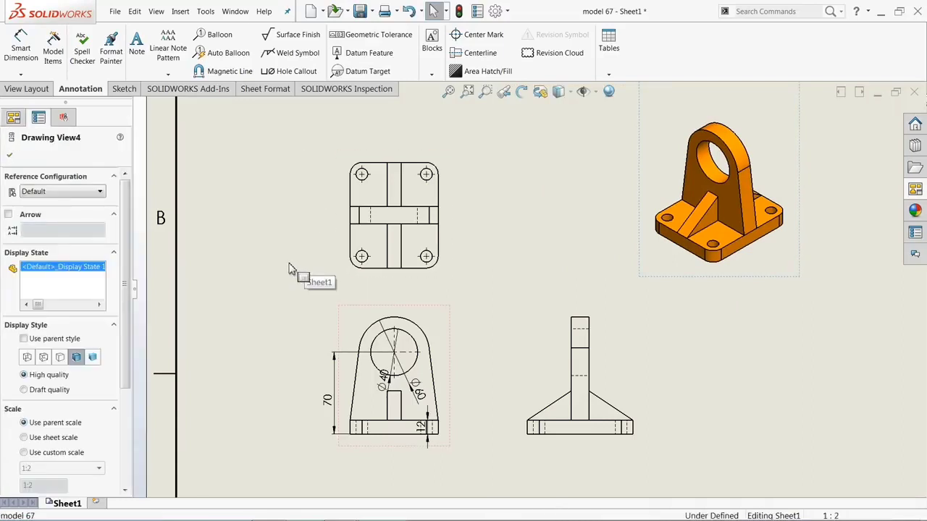
Step: Create a circular detail view around the top view's lower-left corner and place it left of the top view
click(29, 90)
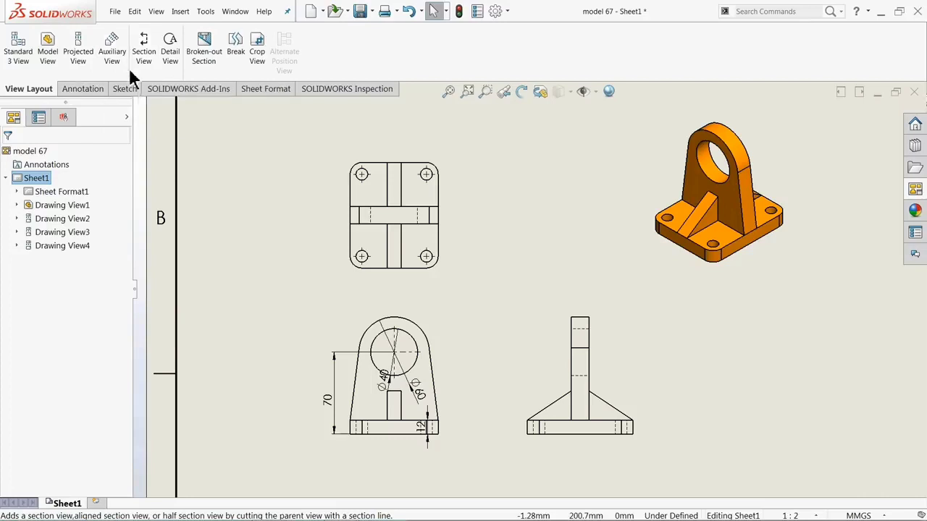
click(170, 62)
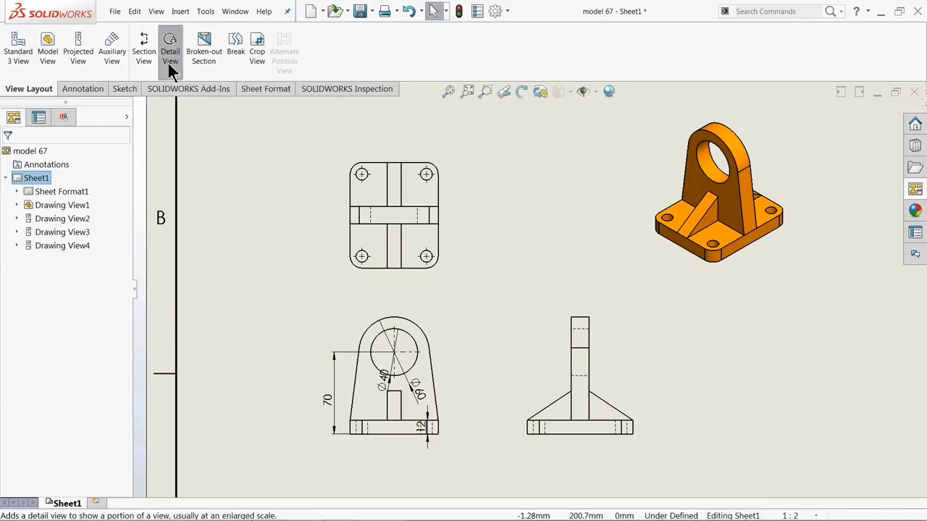
click(348, 266)
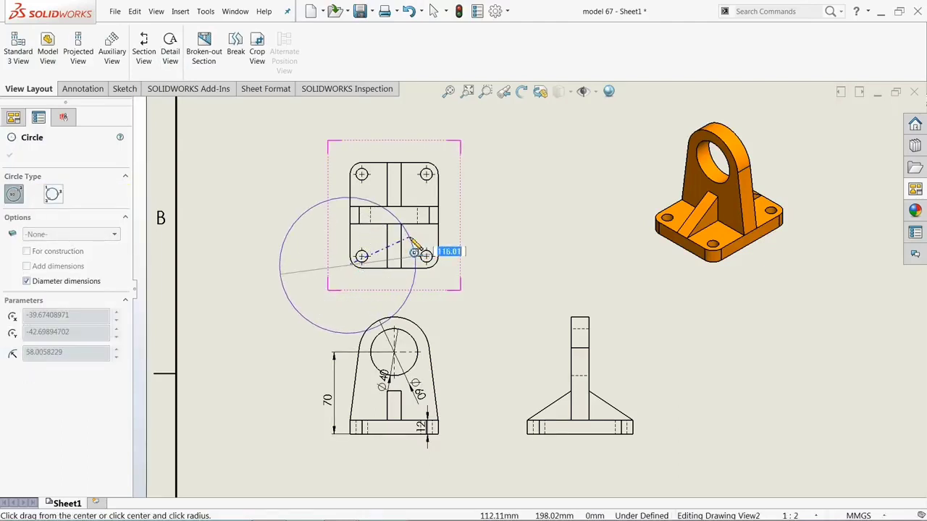
click(412, 254)
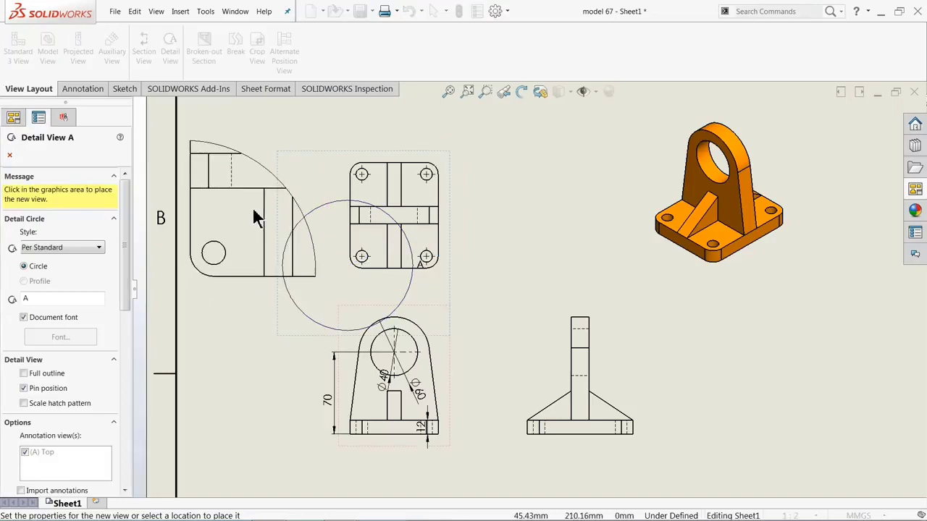
click(254, 212)
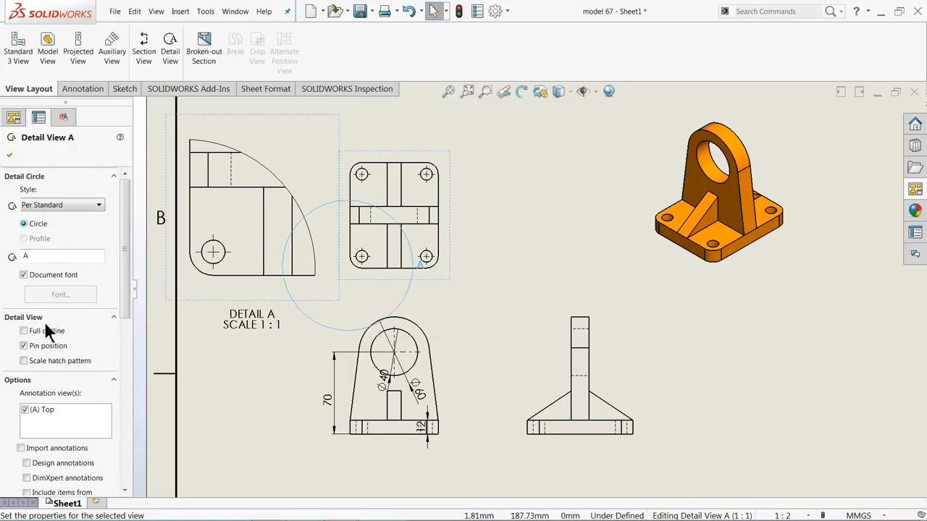
Step: Stop the detail view using its parent's style, try shaded with edges, and set it to hidden lines visible
click(24, 362)
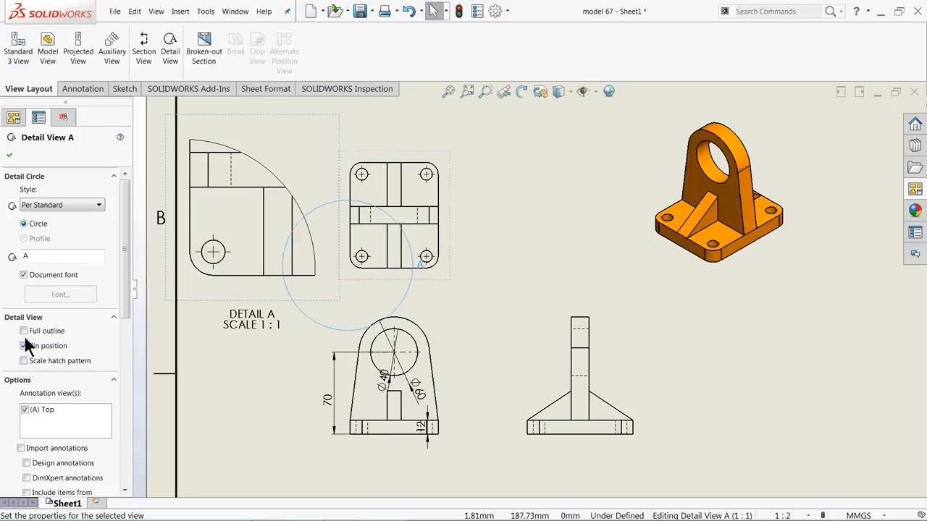
mouse_move(128, 300)
mouse_down()
mouse_move(114, 372)
mouse_move(121, 285)
mouse_up()
drag(125, 268, 116, 387)
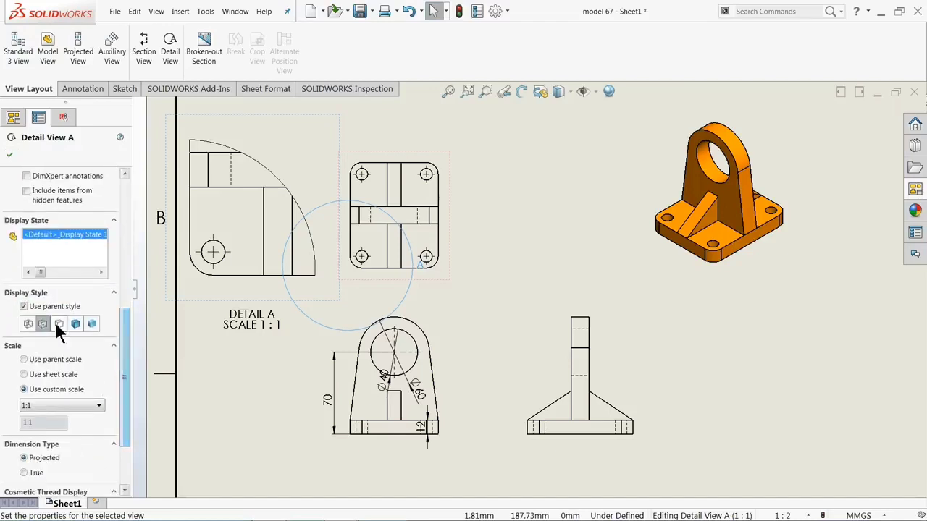
click(24, 307)
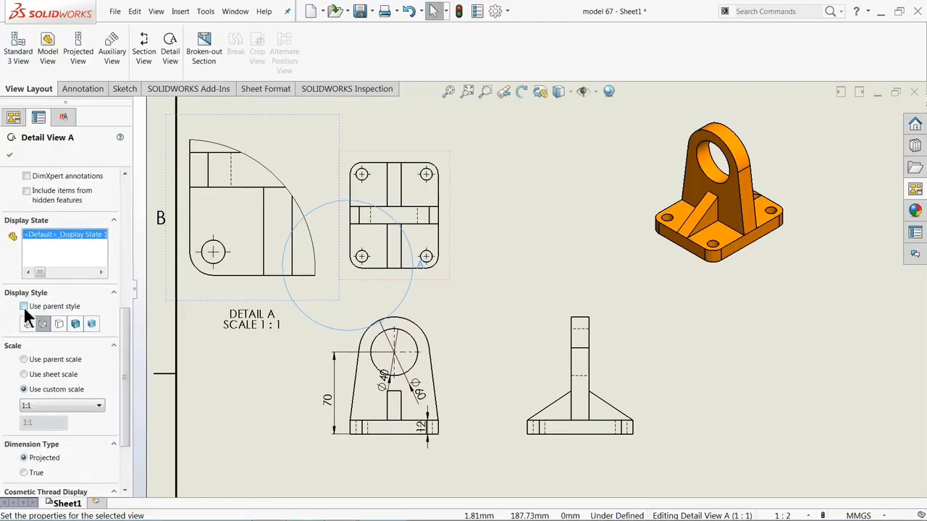
click(77, 325)
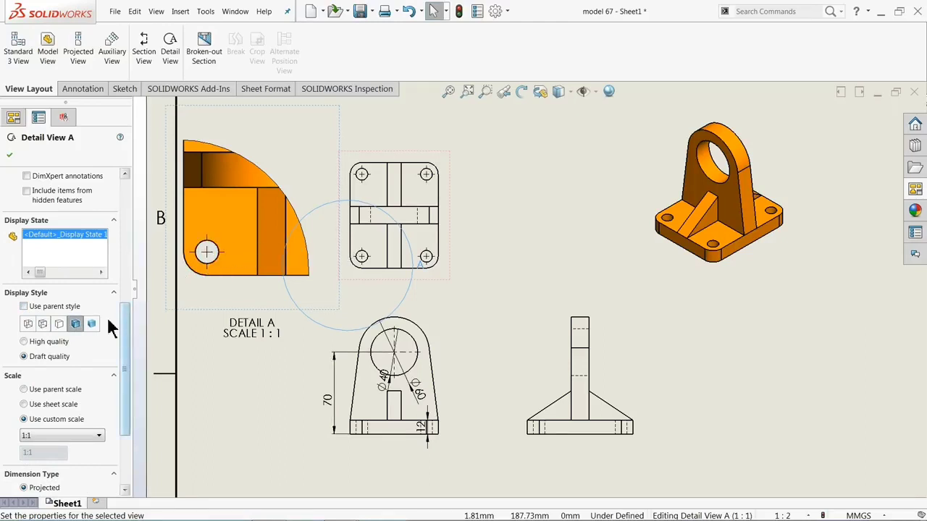
click(42, 324)
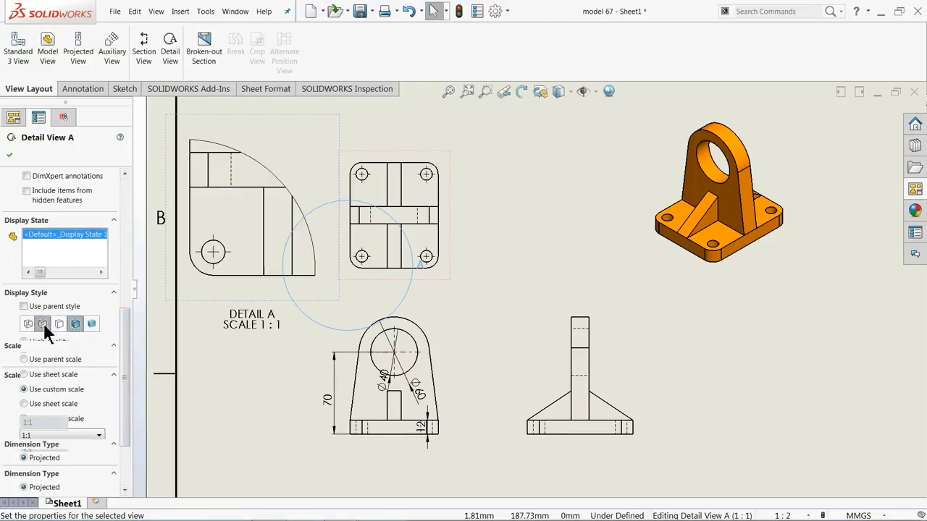
click(11, 156)
scroll(505, 327, up, 2)
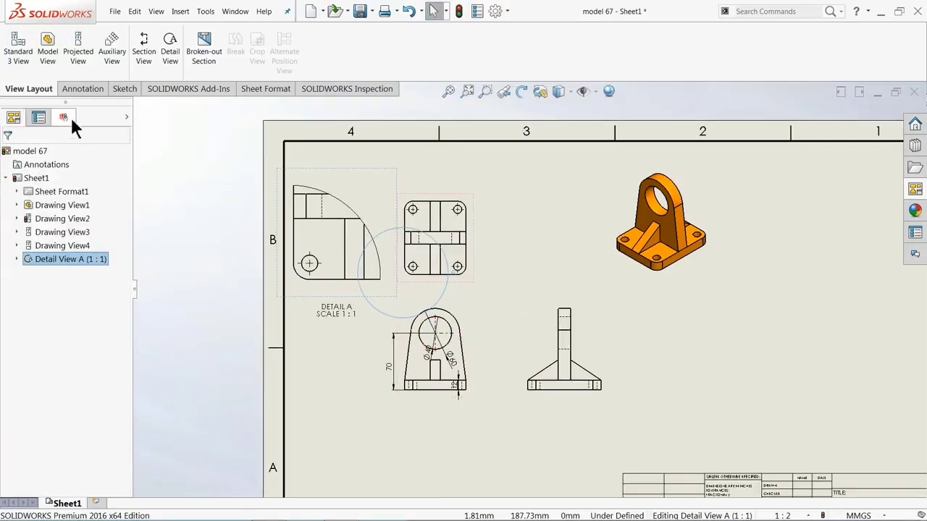
click(472, 327)
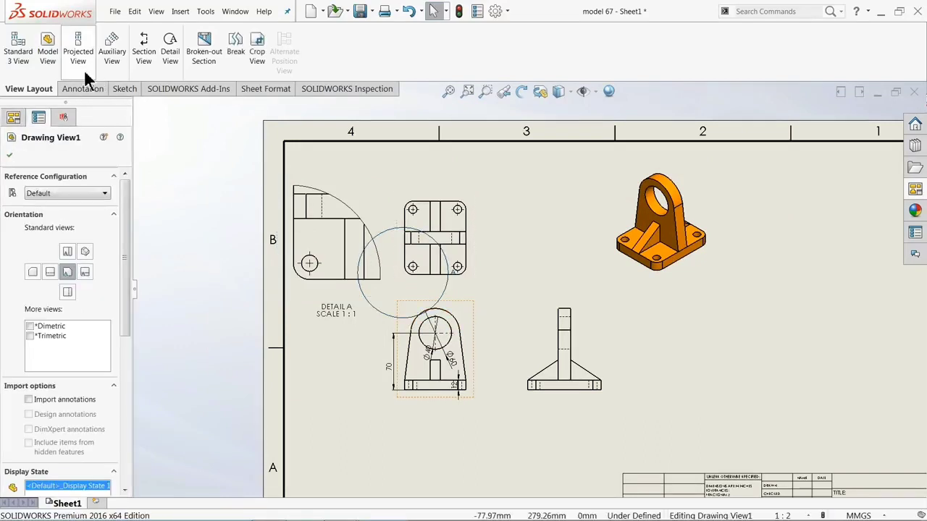
click(49, 52)
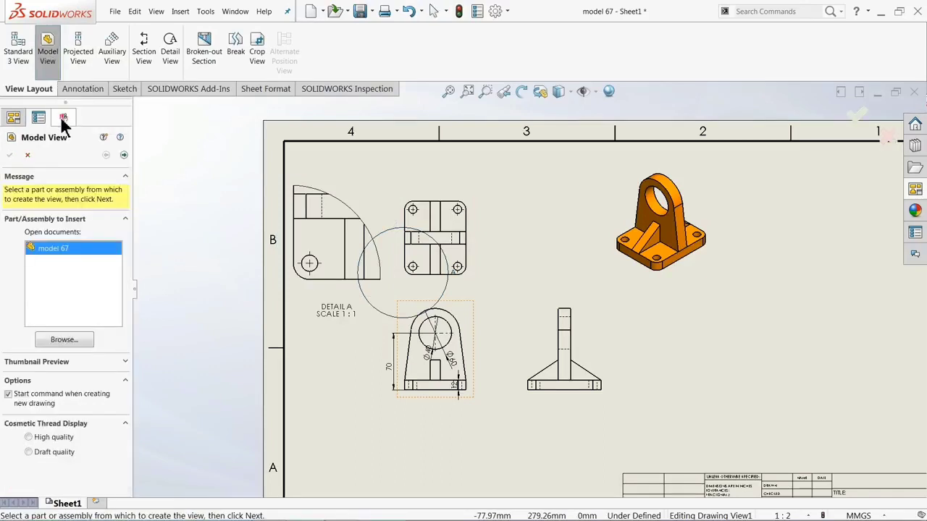
click(27, 155)
click(81, 89)
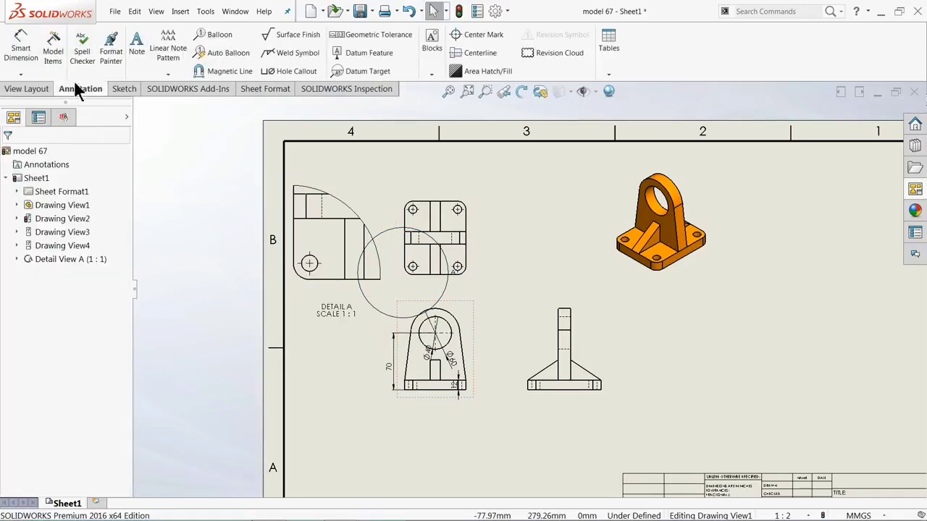
Step: Import model items from the entire model into all views, including all annotation and reference geometry types
click(57, 64)
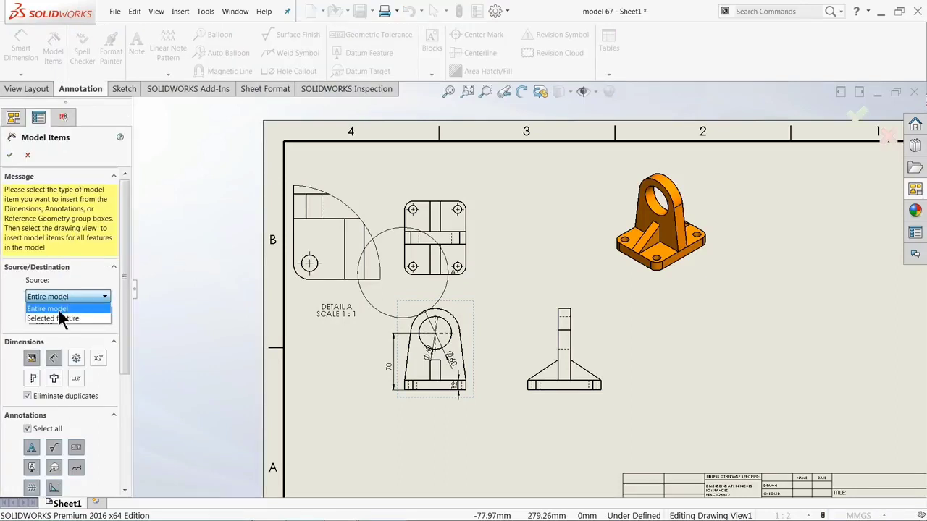
click(58, 310)
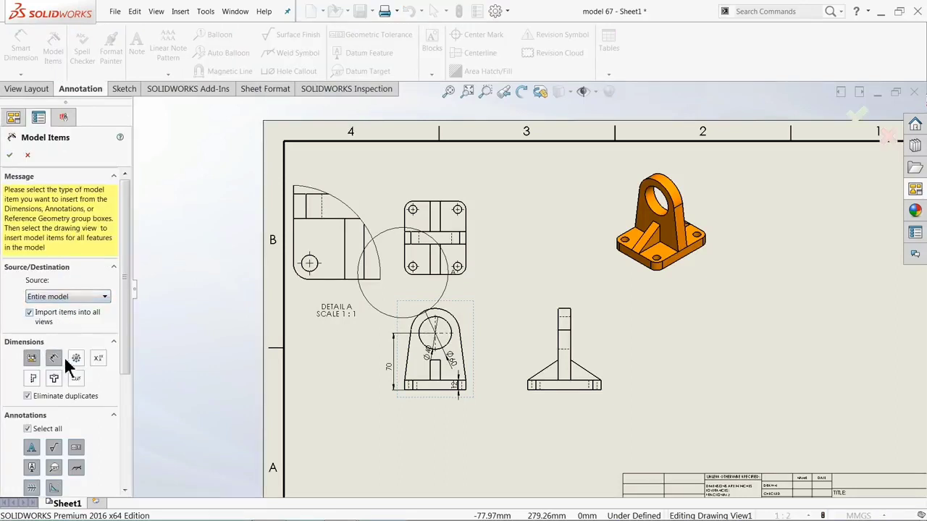
drag(127, 333, 125, 428)
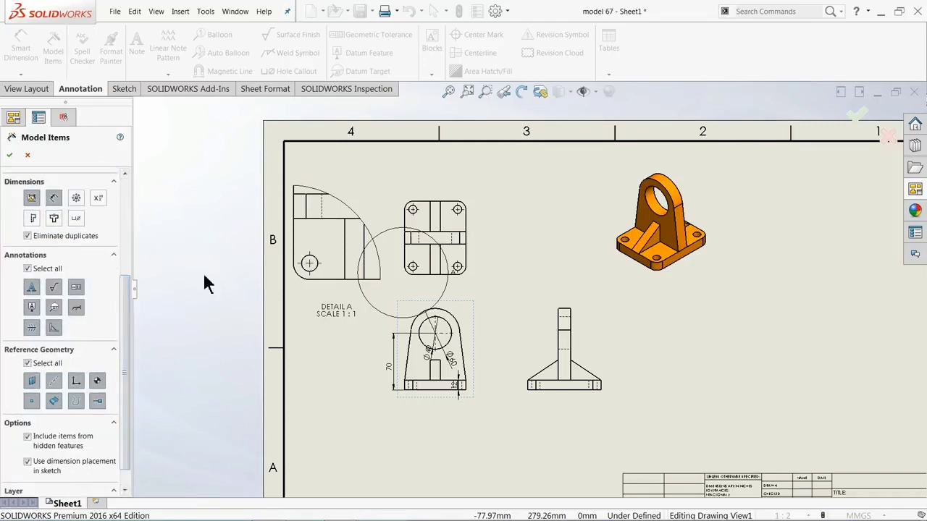
click(10, 156)
Step: Spread out the layout by moving the isometric and side views to the right, and the front view with its aligned top view
scroll(491, 289, down, 2)
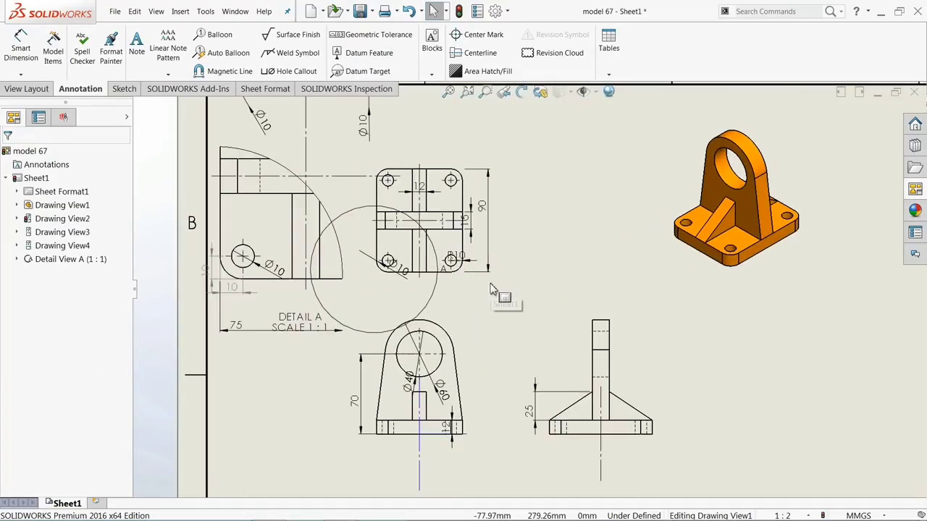
scroll(526, 291, up, 2)
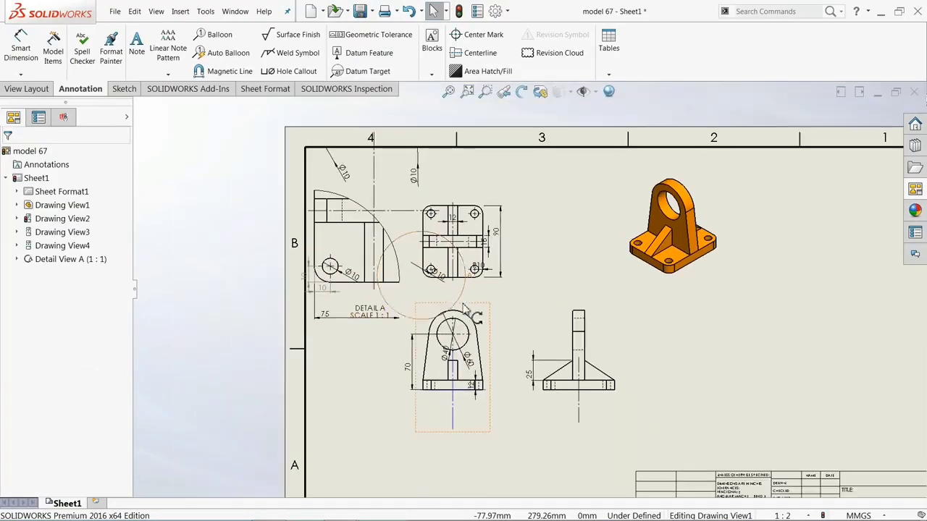
scroll(529, 317, down, 1)
scroll(652, 347, up, 2)
scroll(616, 351, down, 2)
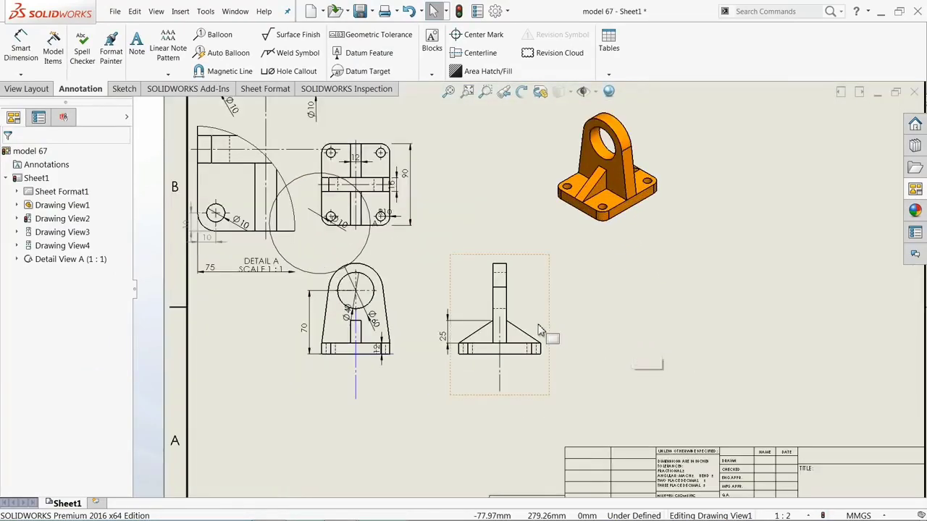
mouse_move(678, 244)
mouse_down()
mouse_move(683, 236)
mouse_move(777, 236)
mouse_move(772, 226)
mouse_up()
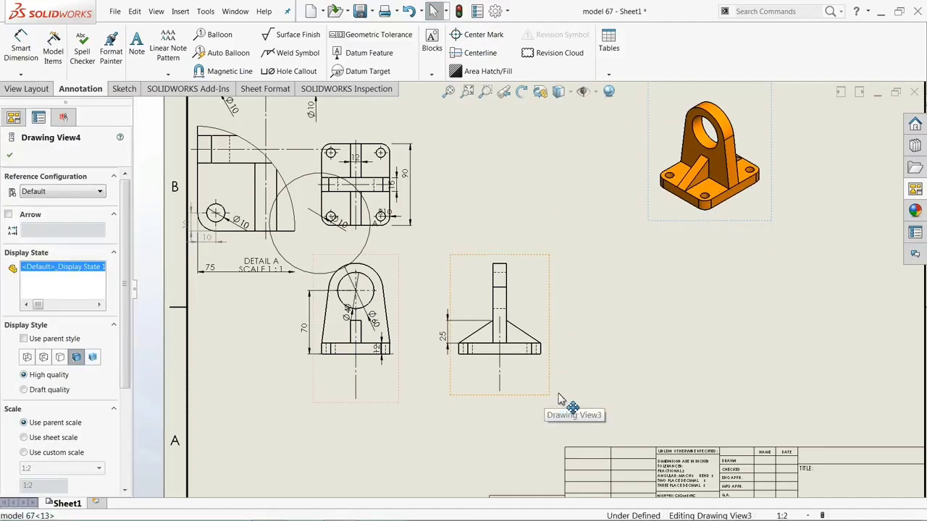
mouse_move(558, 404)
mouse_down()
mouse_move(595, 395)
mouse_move(679, 406)
mouse_up()
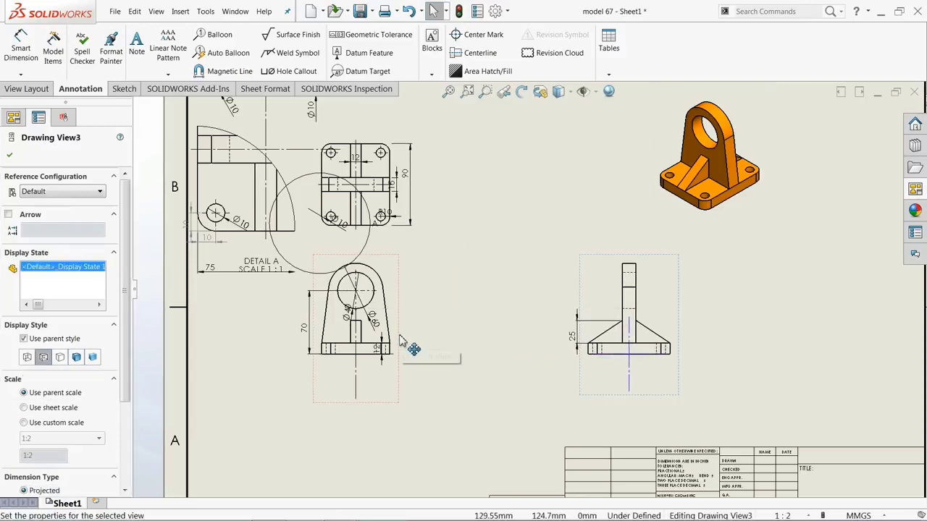
drag(404, 342, 528, 357)
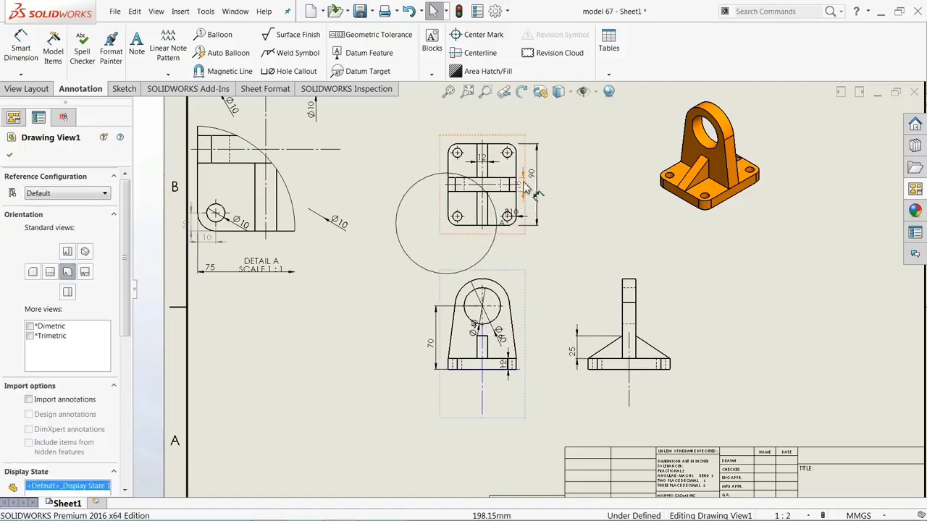
Step: Move the 90 mm dimension farther out from the right edge of the top view
scroll(528, 187, down, 4)
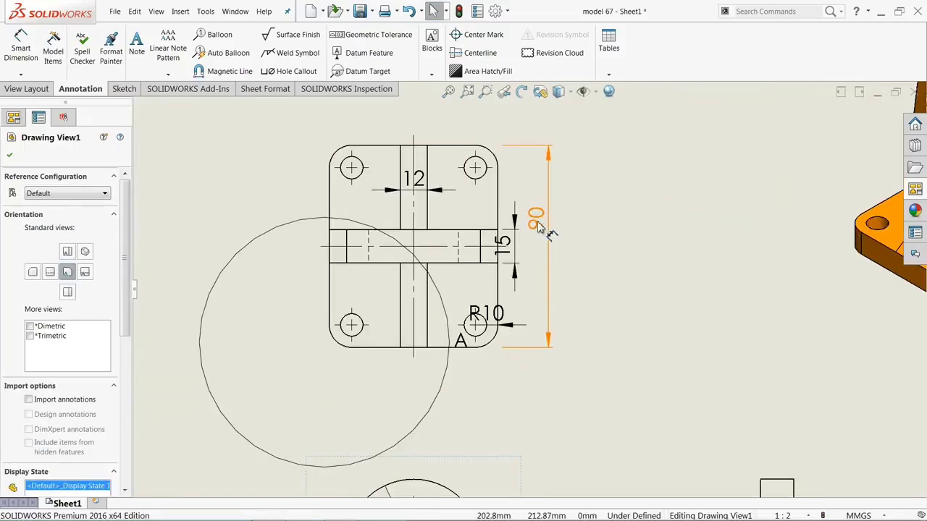
drag(559, 238, 578, 238)
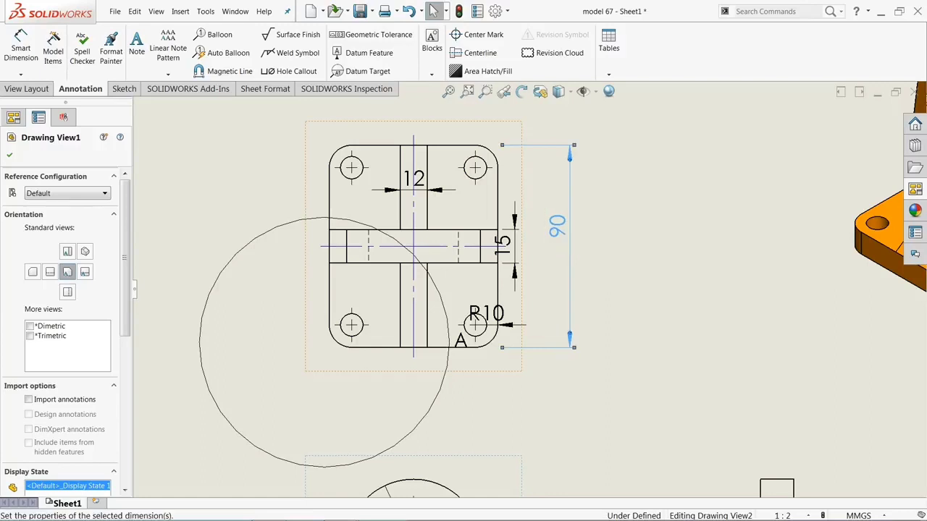
click(193, 159)
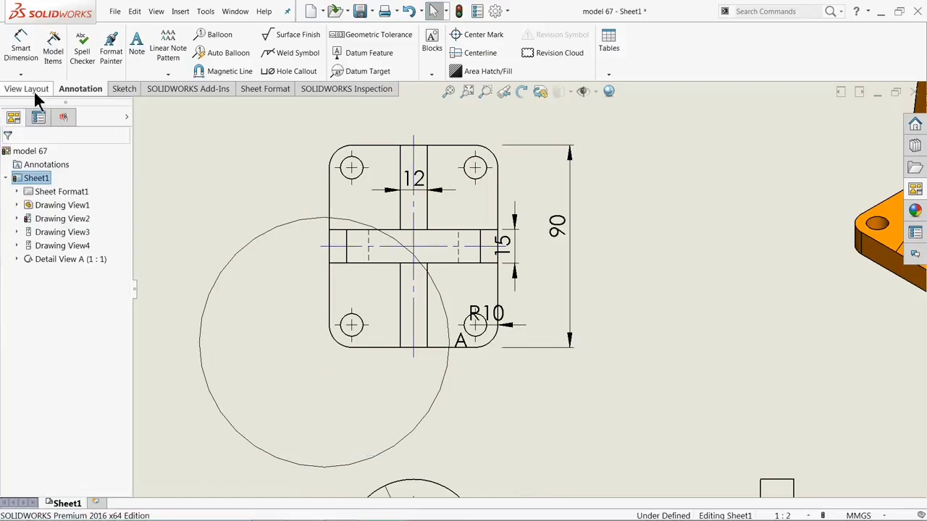
Step: Use Smart Dimension to add the diameter of the top view's upper-left hole and the radius of its adjacent rounded corner
click(32, 88)
click(78, 91)
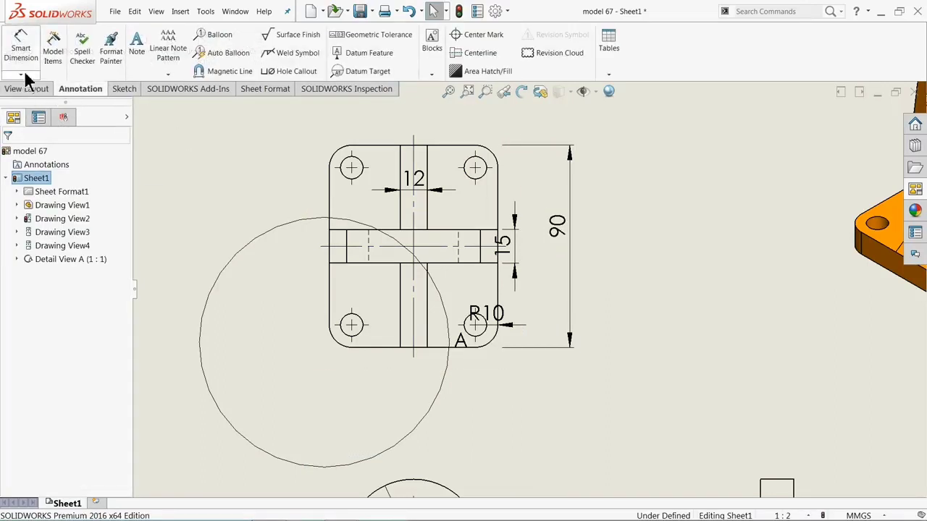
click(18, 64)
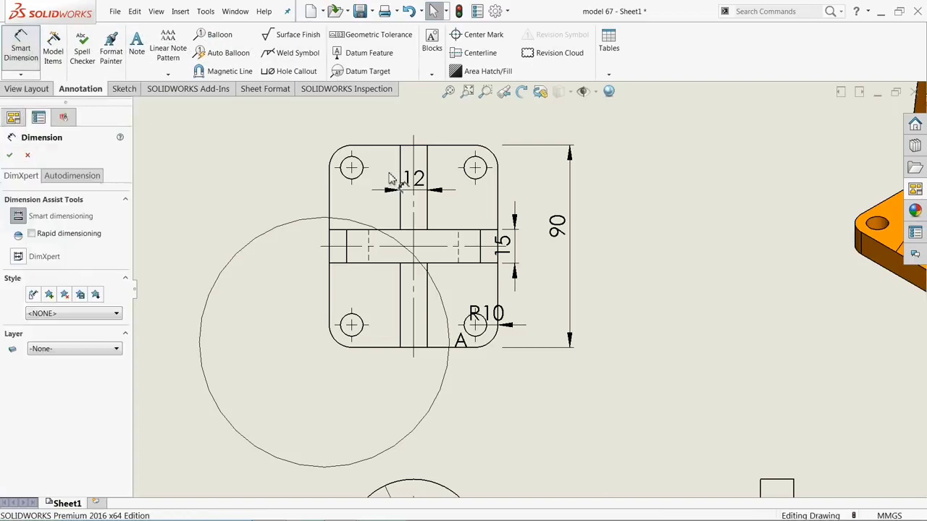
click(350, 166)
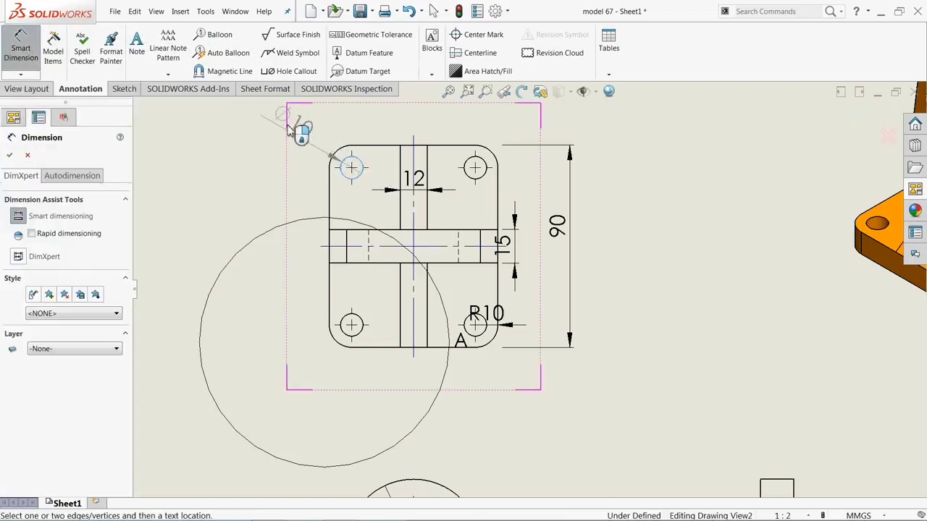
click(338, 152)
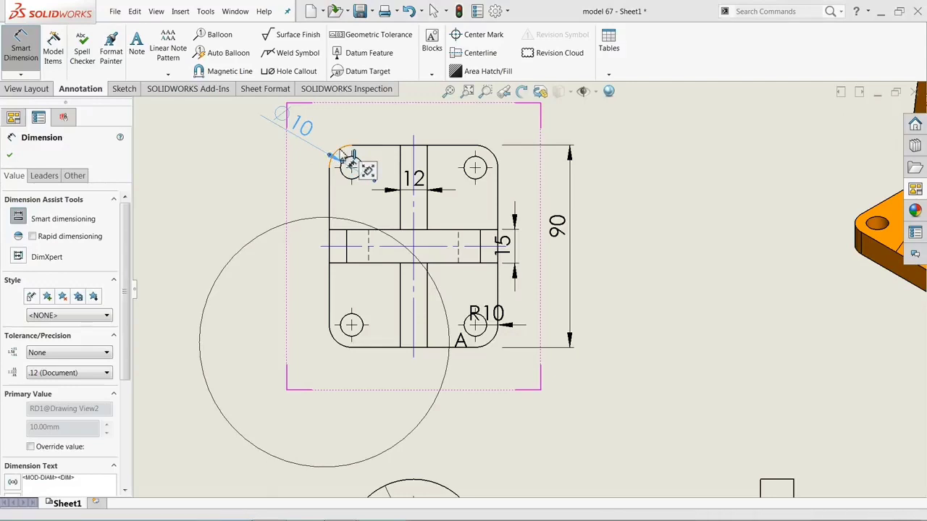
click(284, 182)
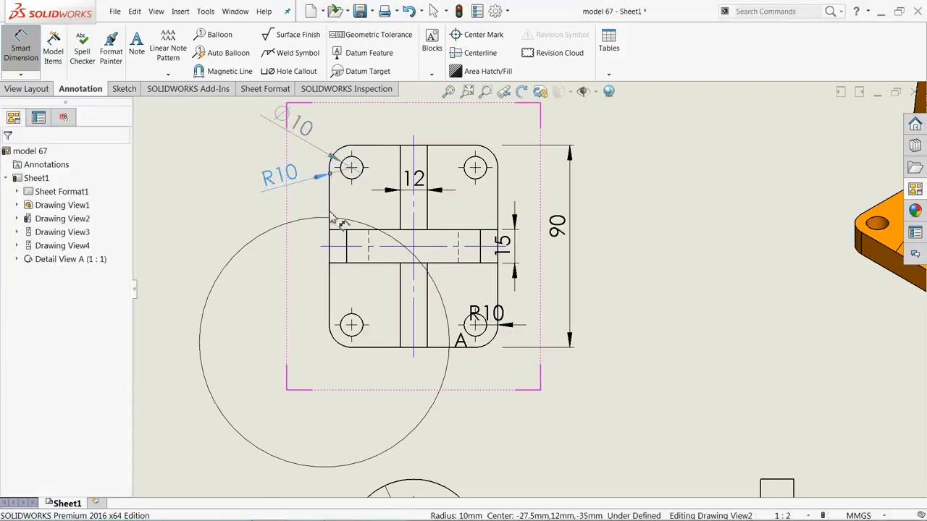
Step: Dimension the width of the lower rib in the top view, placing the dimension below the base plate
click(427, 326)
click(401, 323)
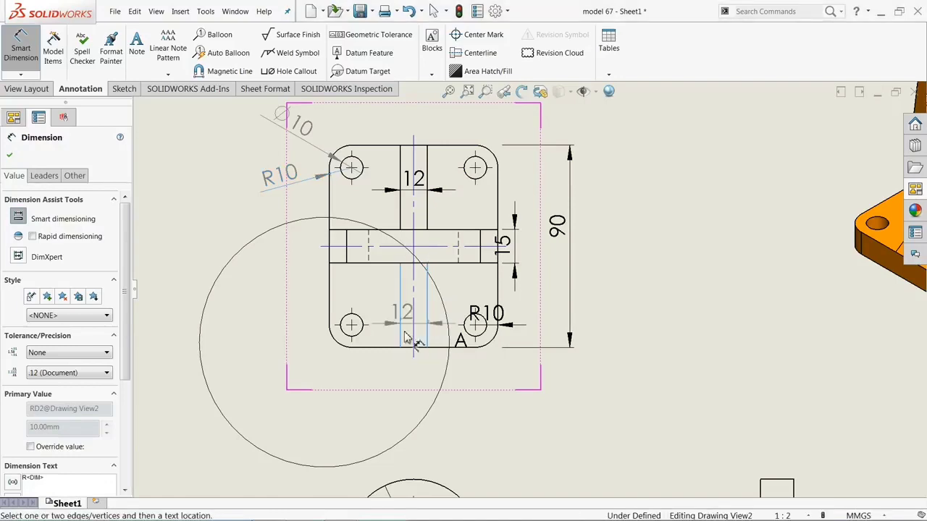
click(414, 391)
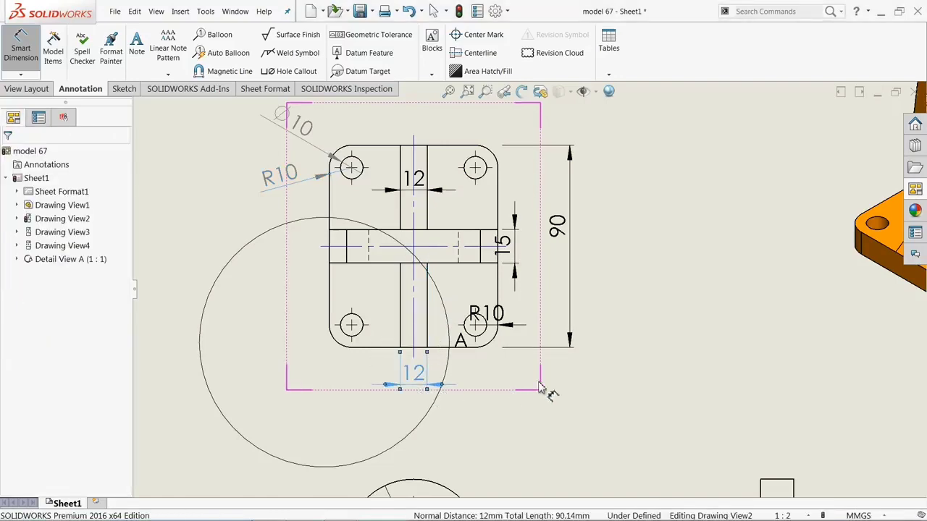
Step: Dimension the thickness of the upright plate above the side view, append TYP to its text, and finish dimensioning
scroll(601, 355, up, 5)
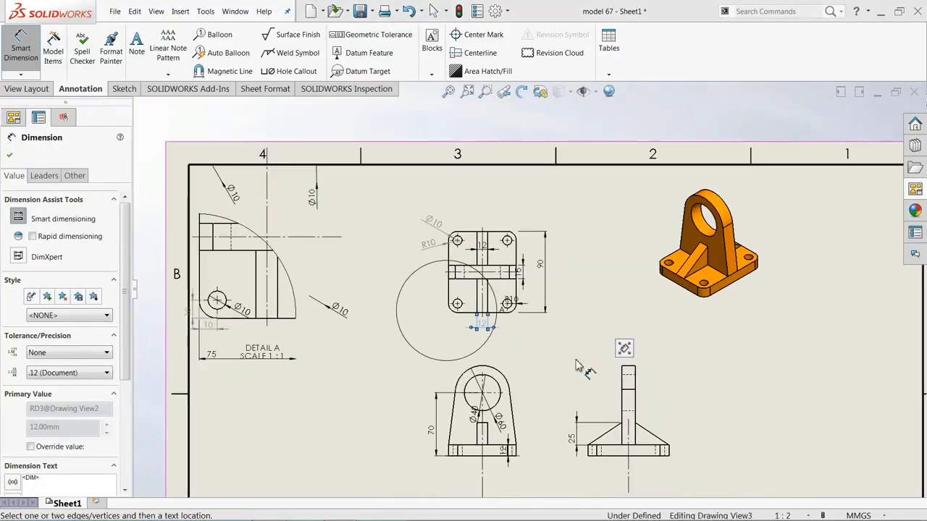
scroll(543, 395, down, 2)
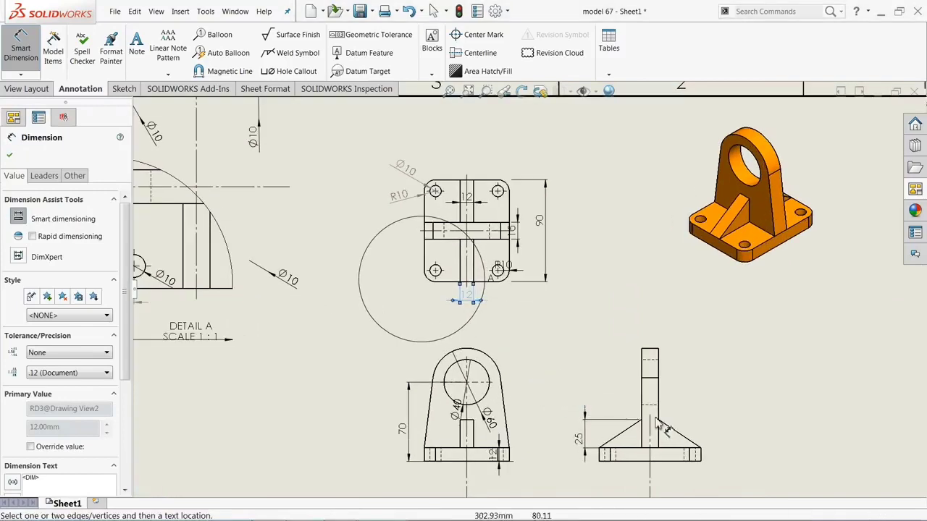
scroll(656, 366, up, 1)
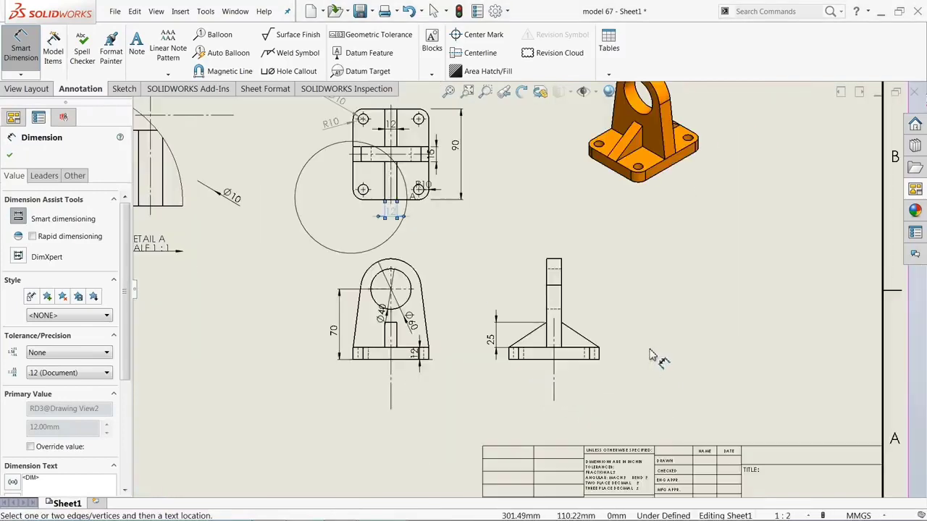
click(554, 260)
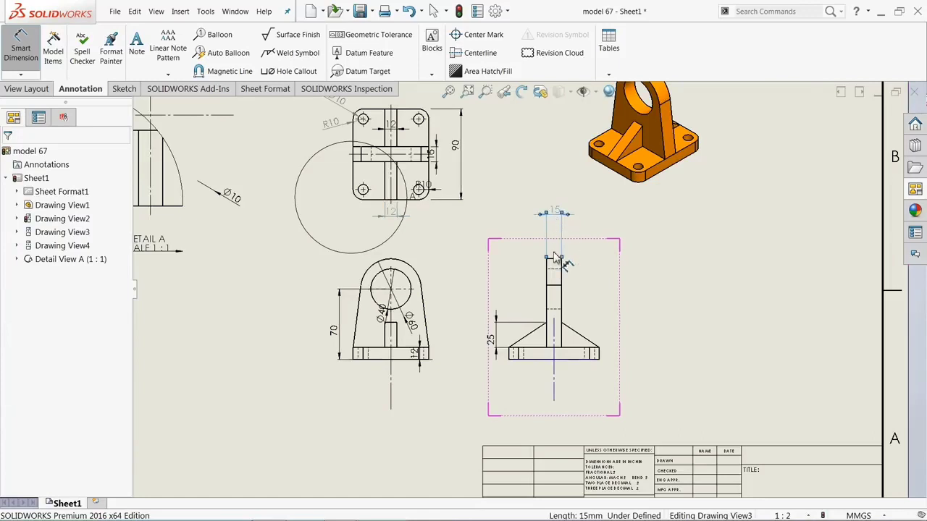
click(555, 221)
mouse_move(589, 272)
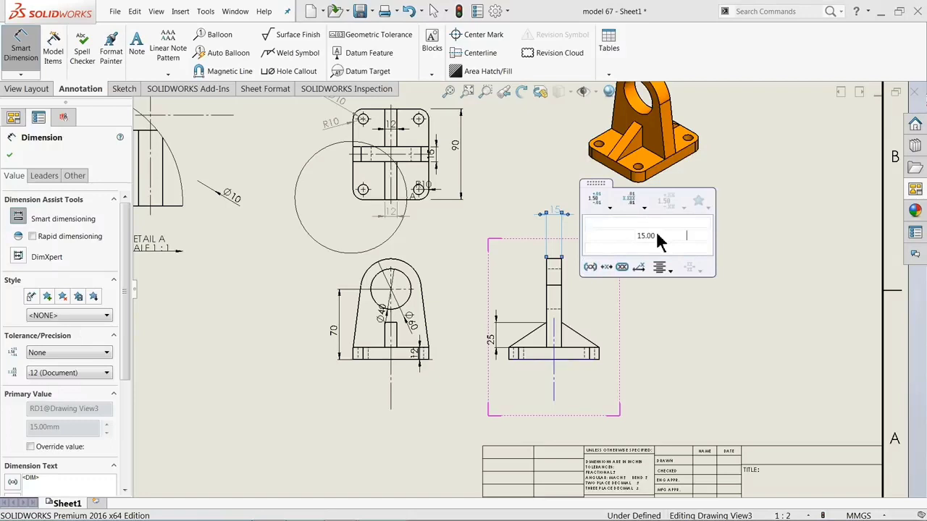
text(TYP)
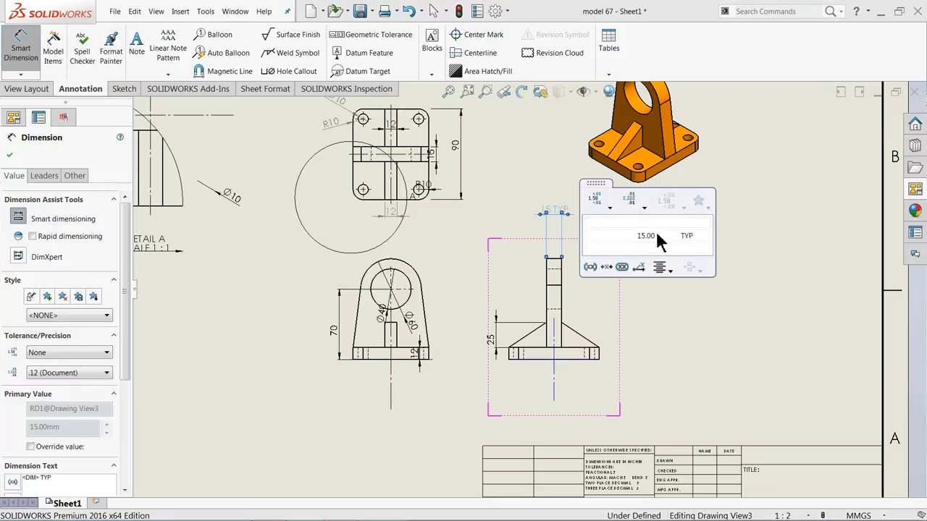
click(689, 315)
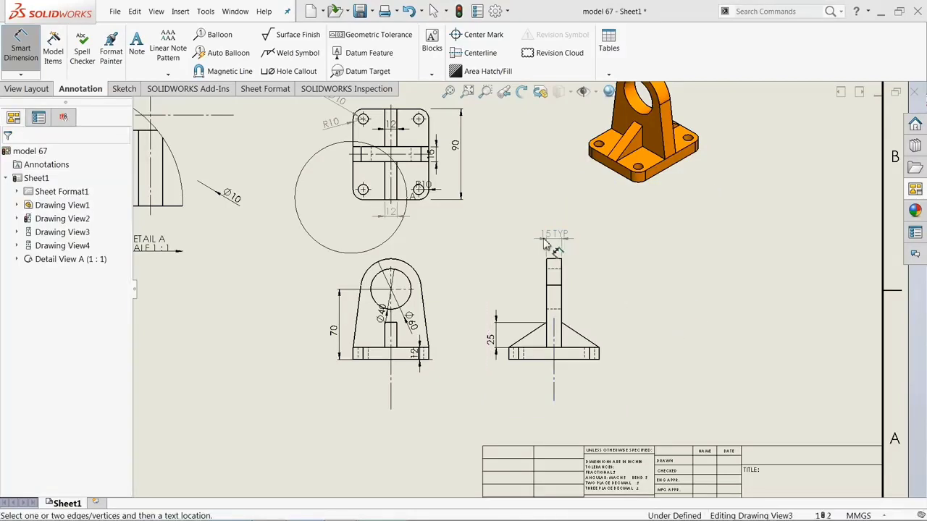
key(z)
key(z)
key(z)
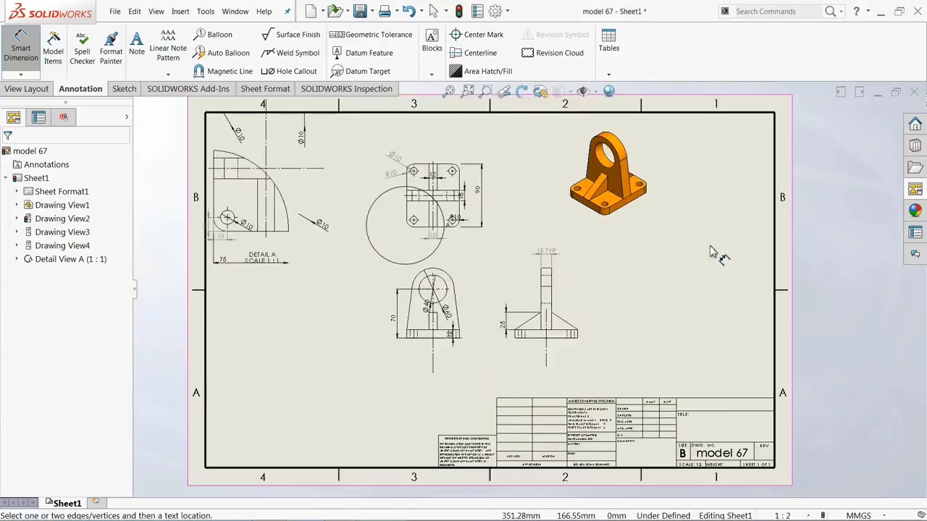
click(21, 45)
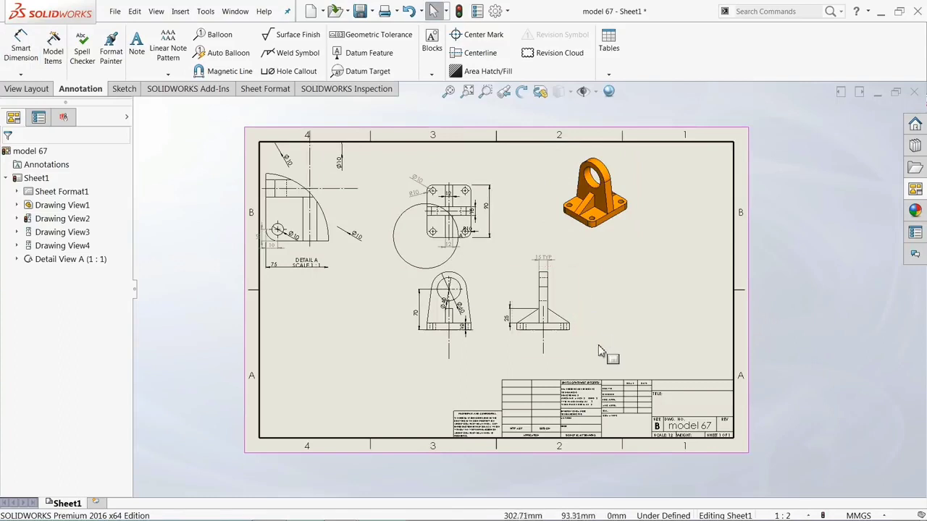
Step: Select the dimensions across the orthographic and detail views, turn off the document font, and set their font style to Bold
drag(600, 346, 253, 131)
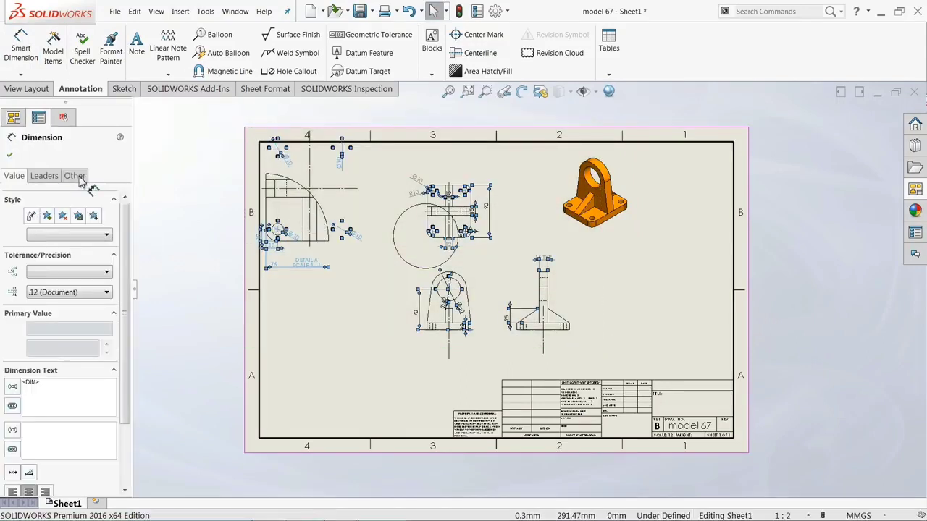
click(76, 177)
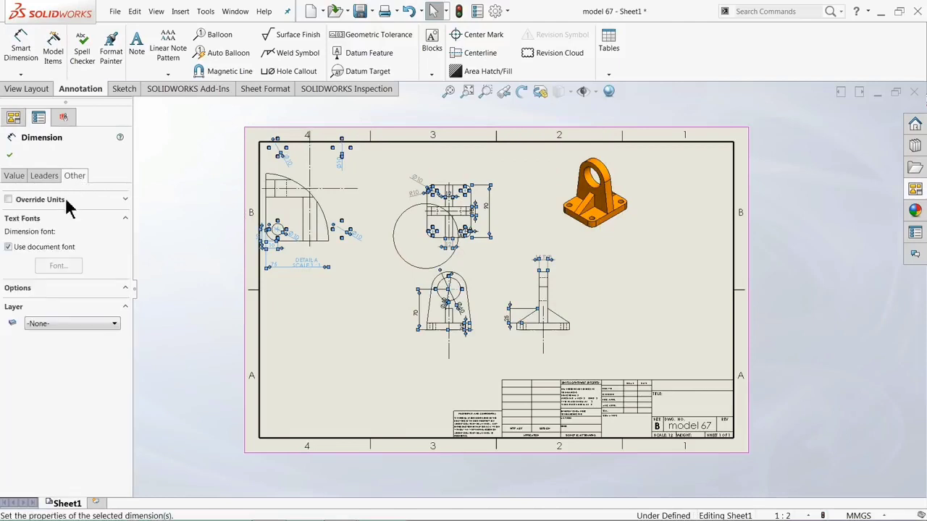
click(8, 248)
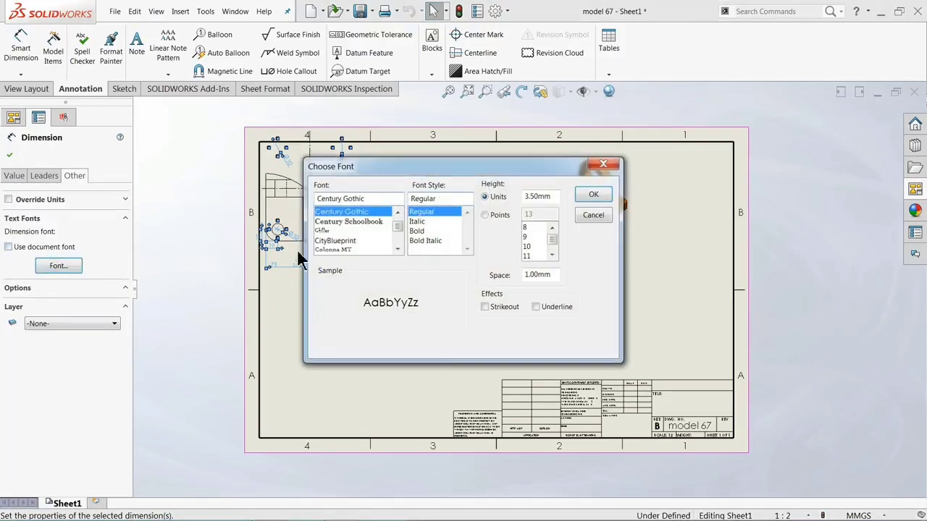
click(416, 231)
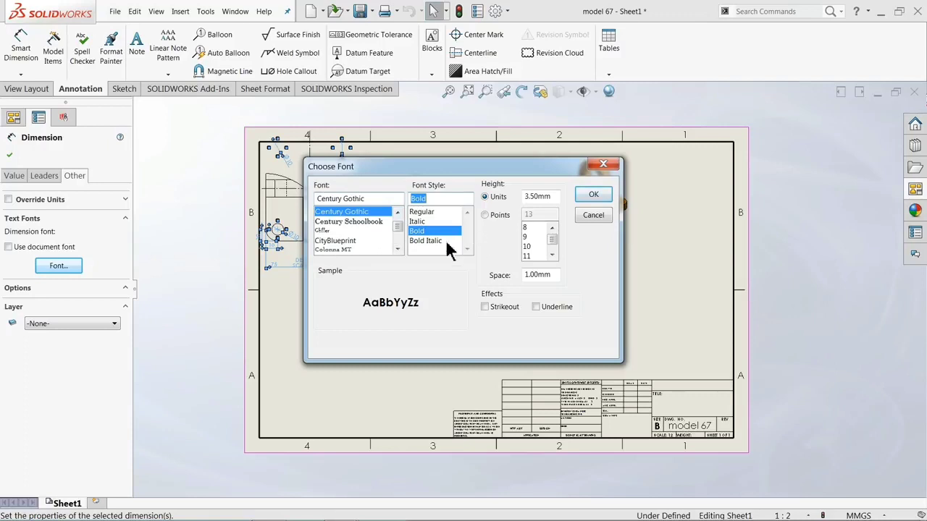
drag(481, 175, 471, 266)
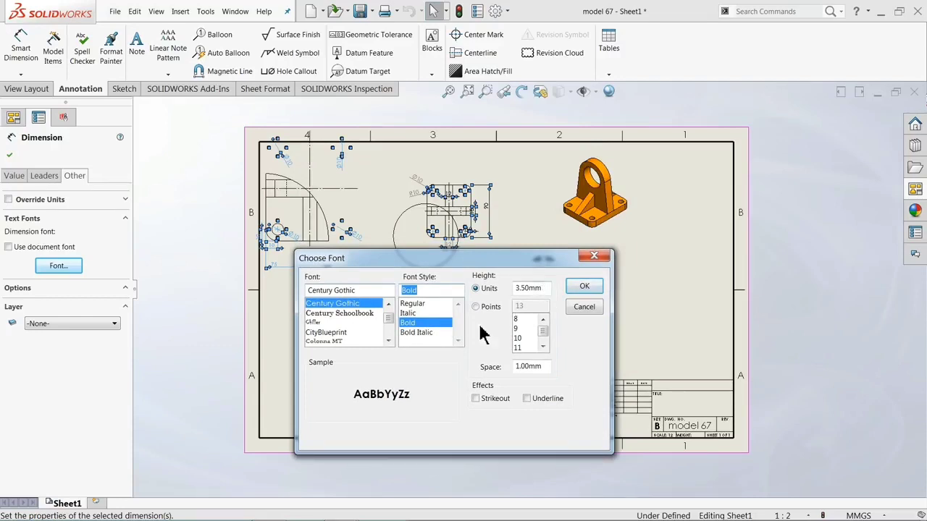
click(579, 289)
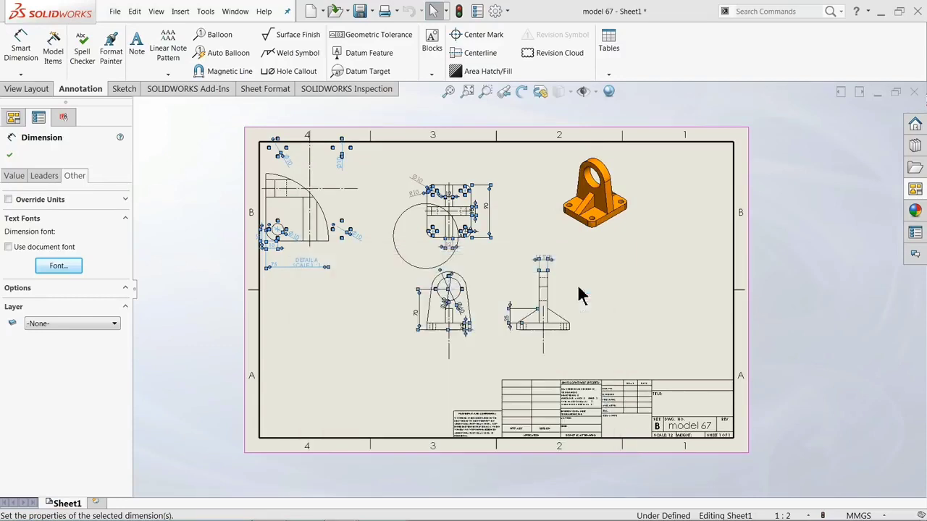
click(341, 302)
scroll(467, 247, down, 2)
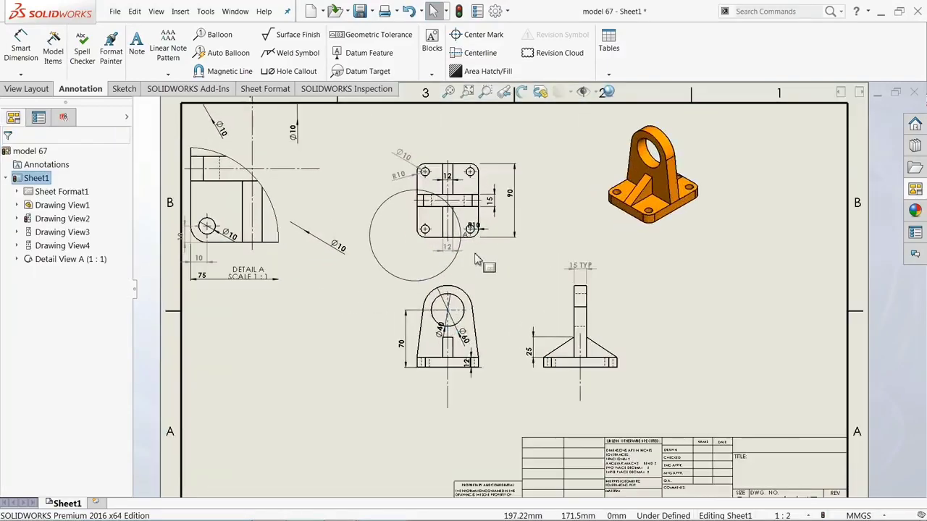
Step: Move detail view A inward on the sheet, closer to the top view and clear of the sheet border
scroll(376, 270, up, 1)
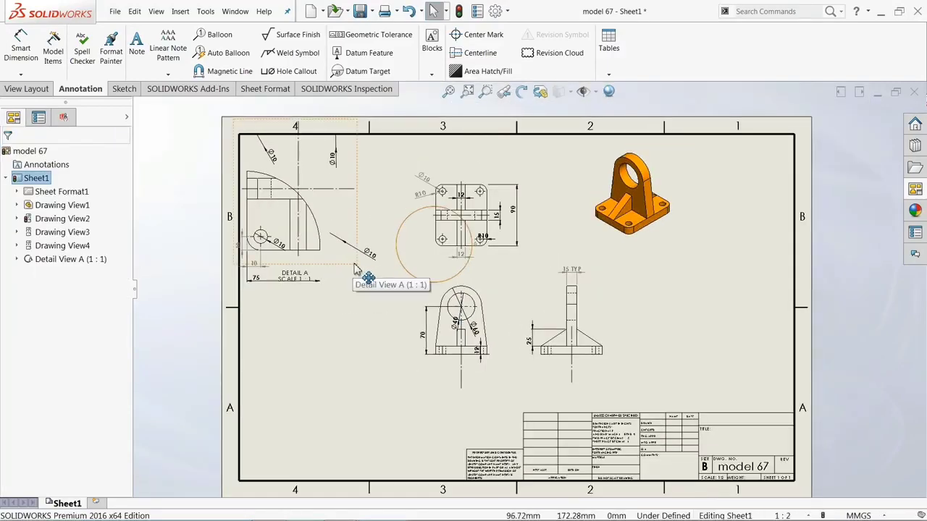
drag(355, 269, 413, 290)
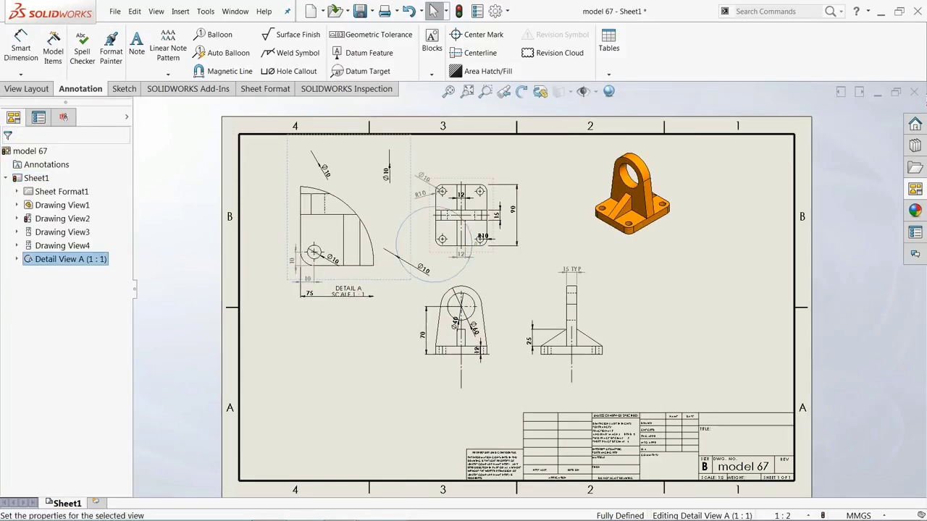
scroll(391, 181, down, 1)
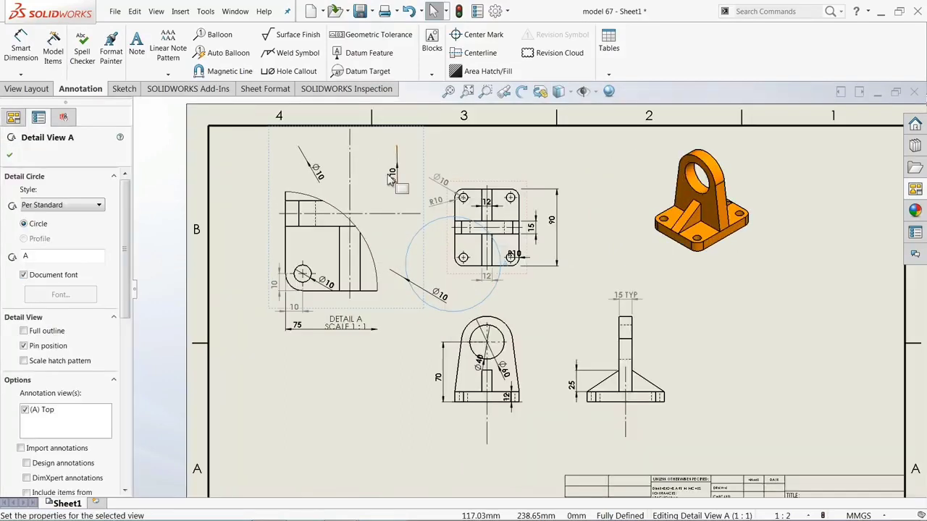
Step: Delete the three stray Ø10 dimensions around the detail view that are not attached to its visible hole
click(392, 177)
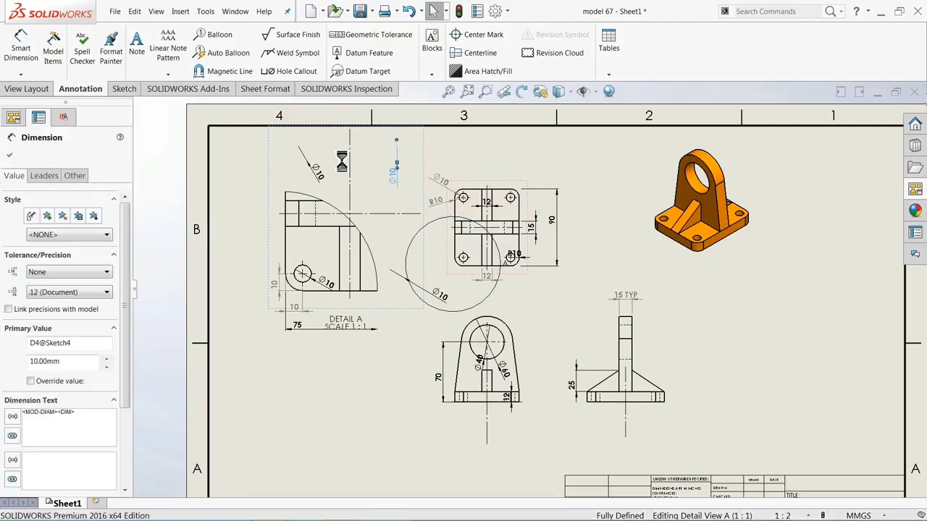
key(Delete)
click(326, 181)
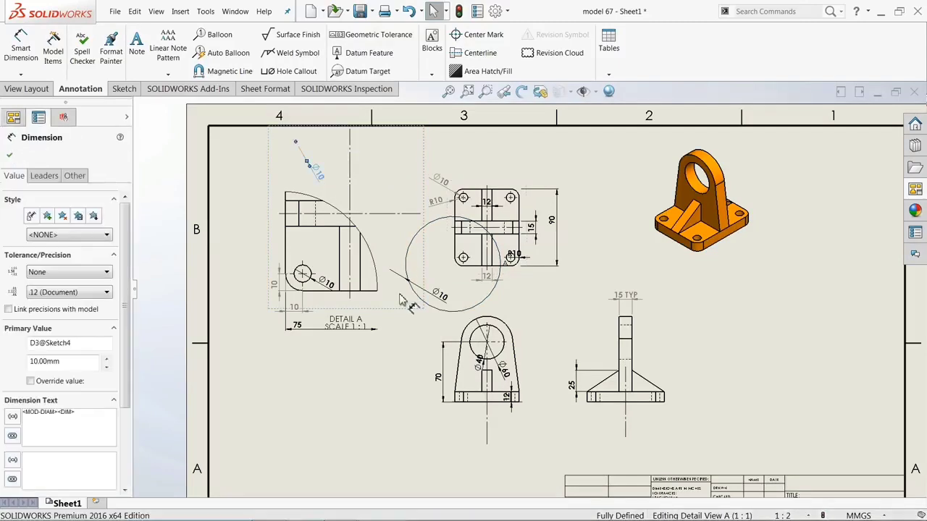
key(Delete)
click(434, 291)
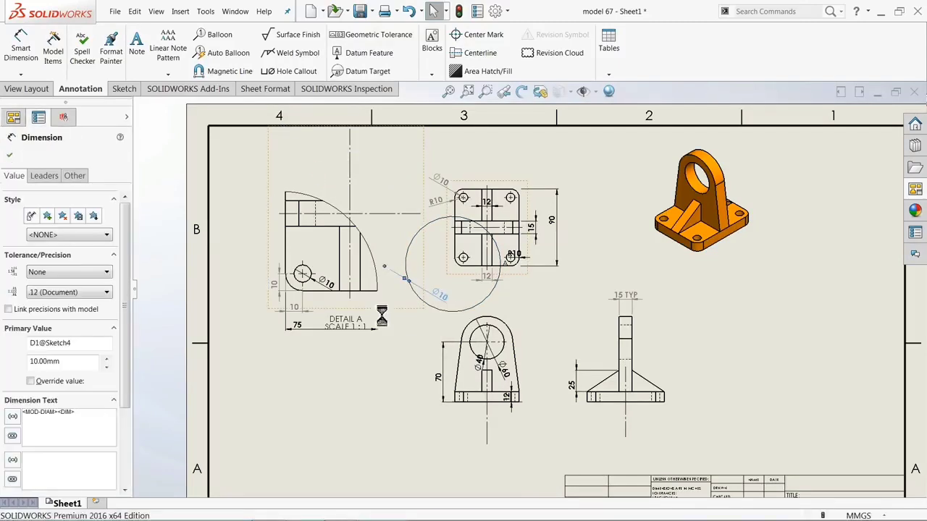
key(Delete)
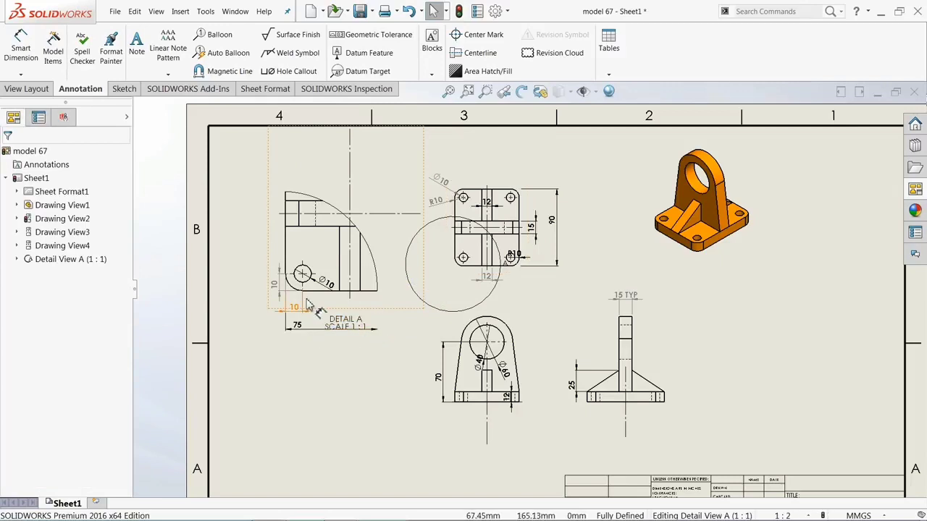
Step: Move the front view's Ø60, Ø40 and base thickness dimensions outside the part outline on its right side
scroll(305, 273, up, 2)
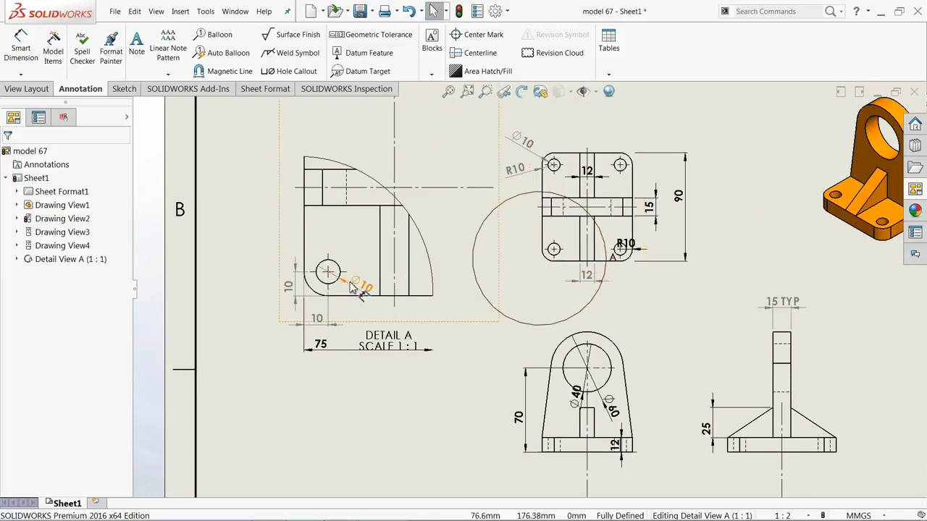
scroll(376, 290, down, 3)
scroll(457, 290, up, 2)
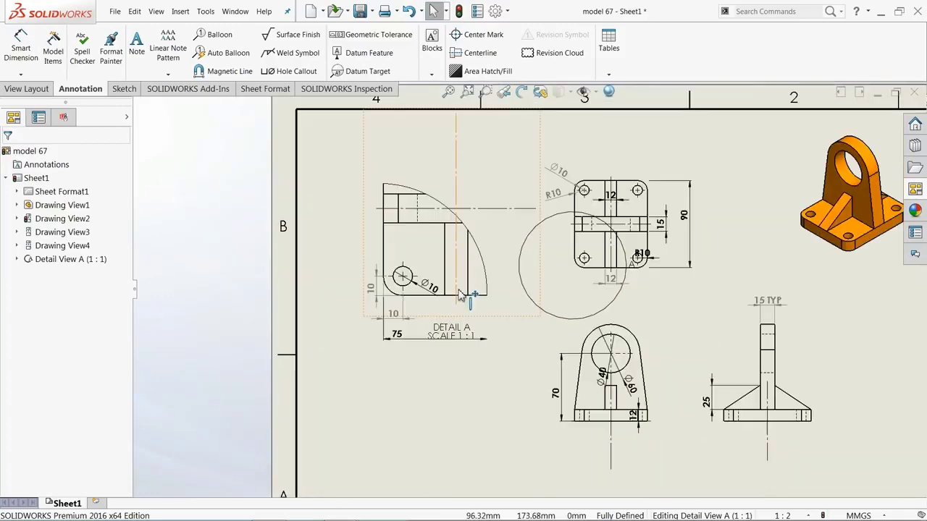
scroll(500, 318, down, 3)
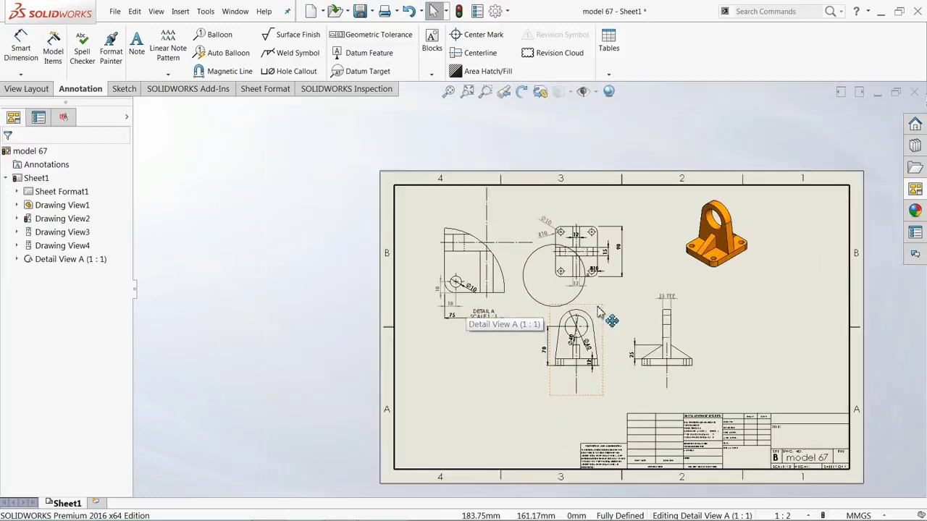
scroll(510, 340, up, 4)
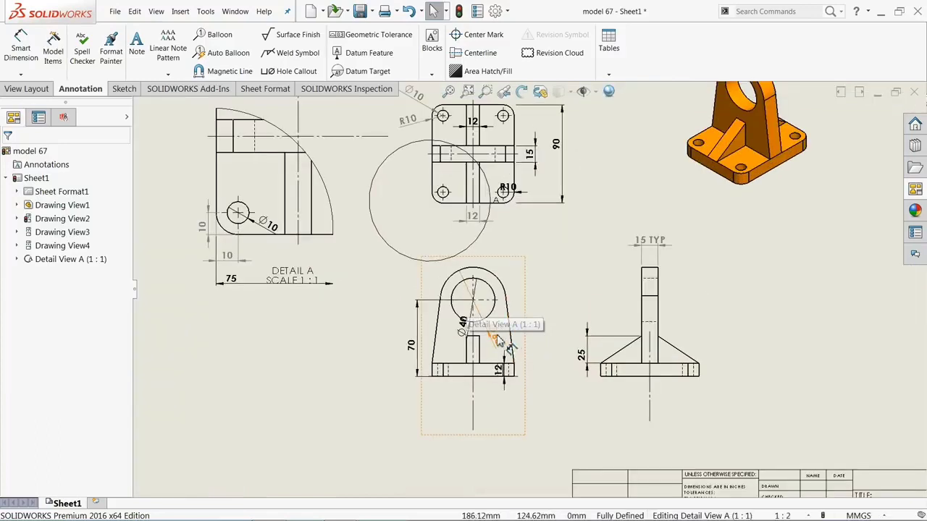
drag(495, 338, 552, 259)
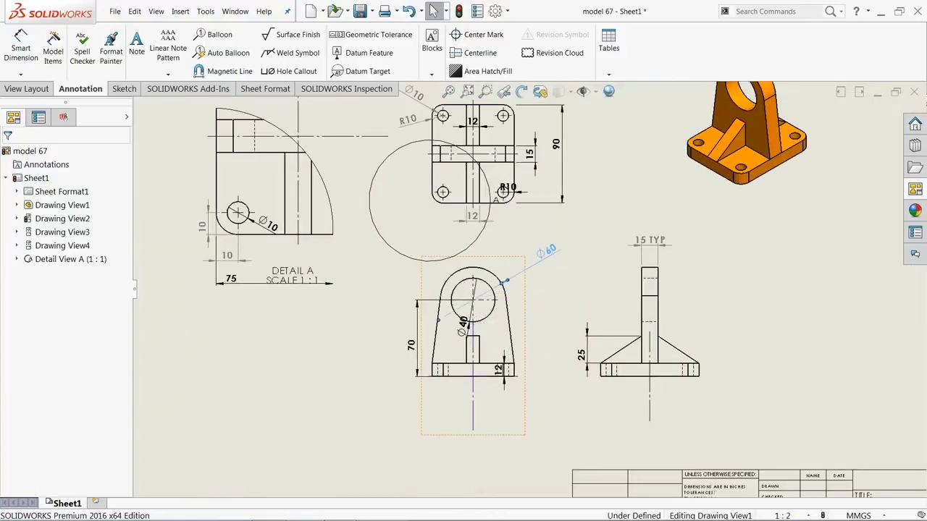
drag(464, 324, 540, 314)
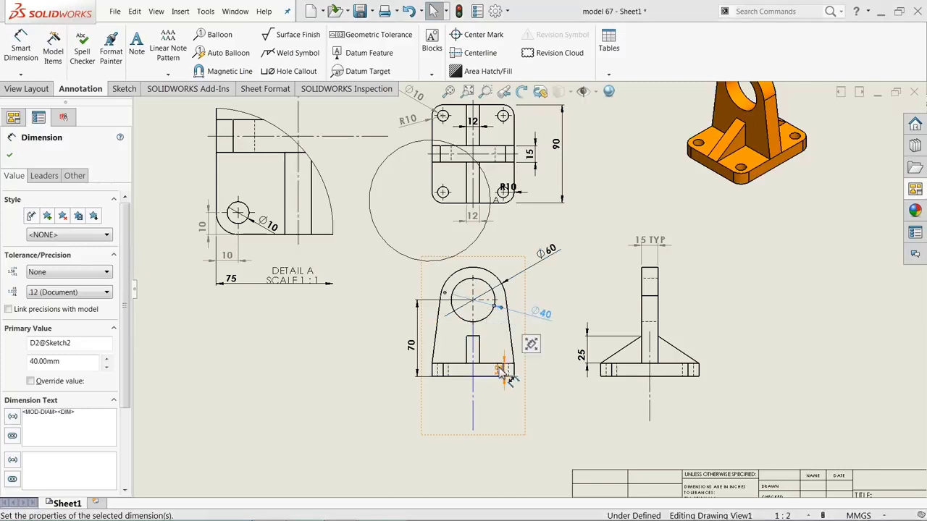
drag(499, 370, 553, 386)
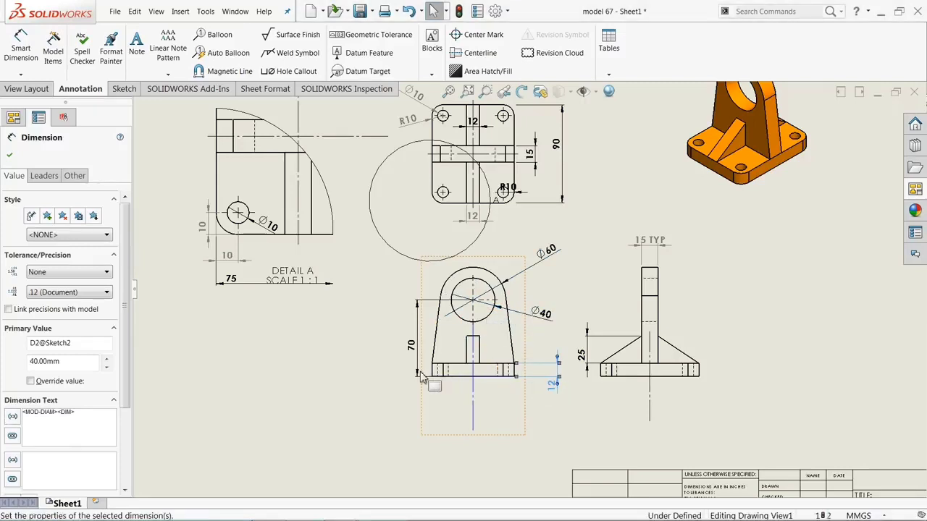
click(387, 311)
scroll(387, 312, up, 2)
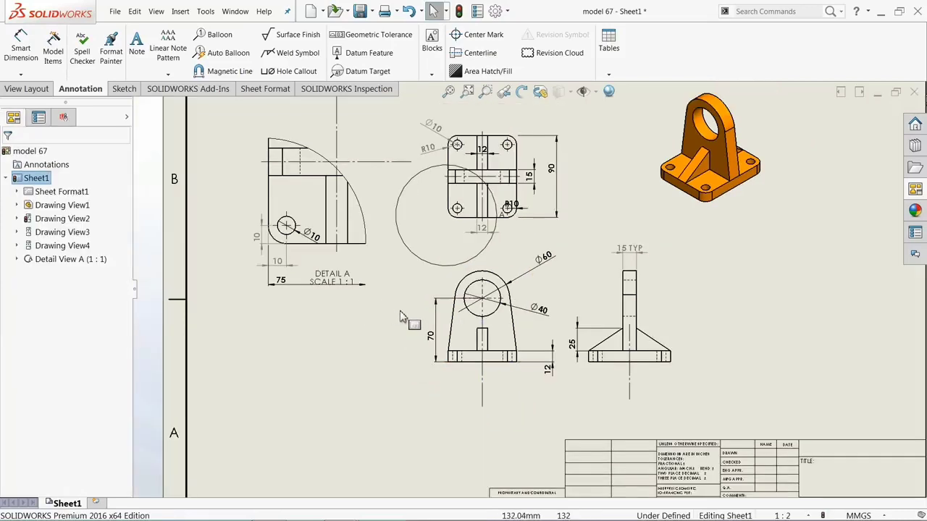
Step: Create a section view with a vertical cutting line through the front view's hole centre, placing it left of the front view
click(41, 90)
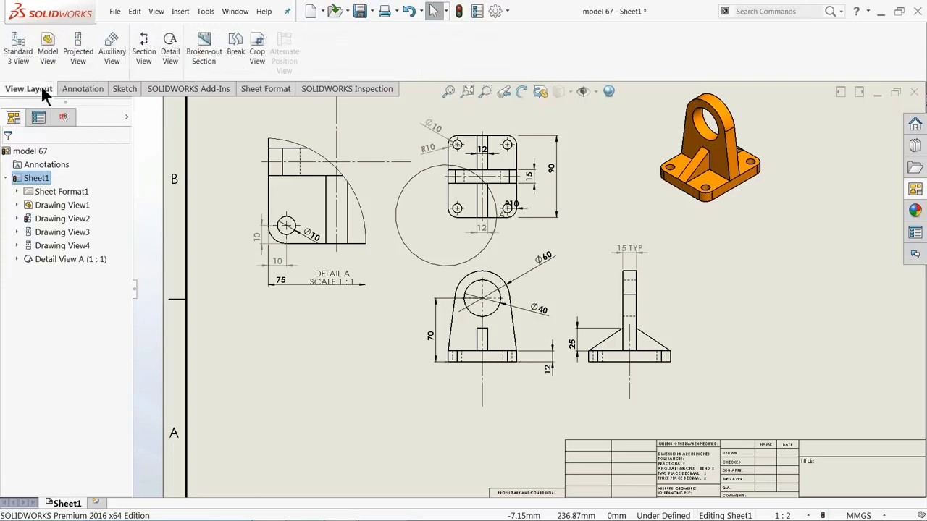
click(144, 63)
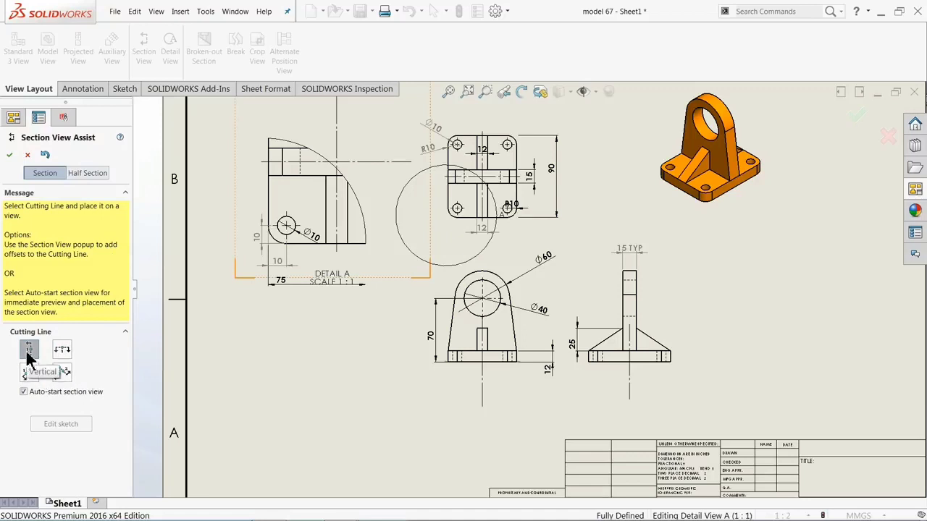
click(484, 310)
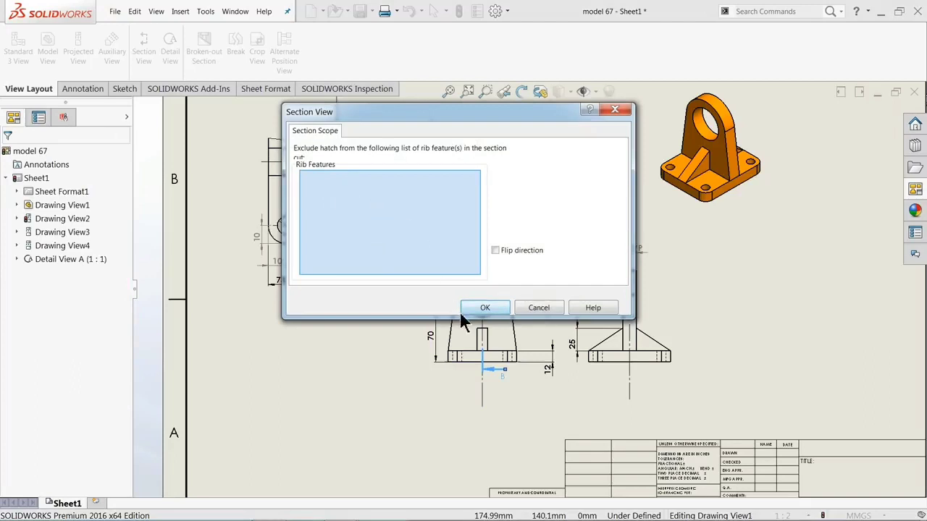
click(484, 310)
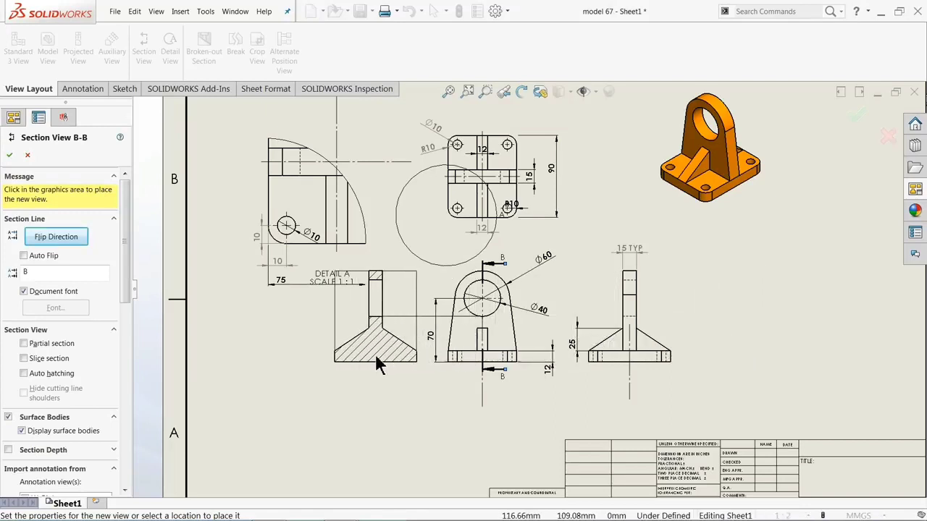
click(377, 357)
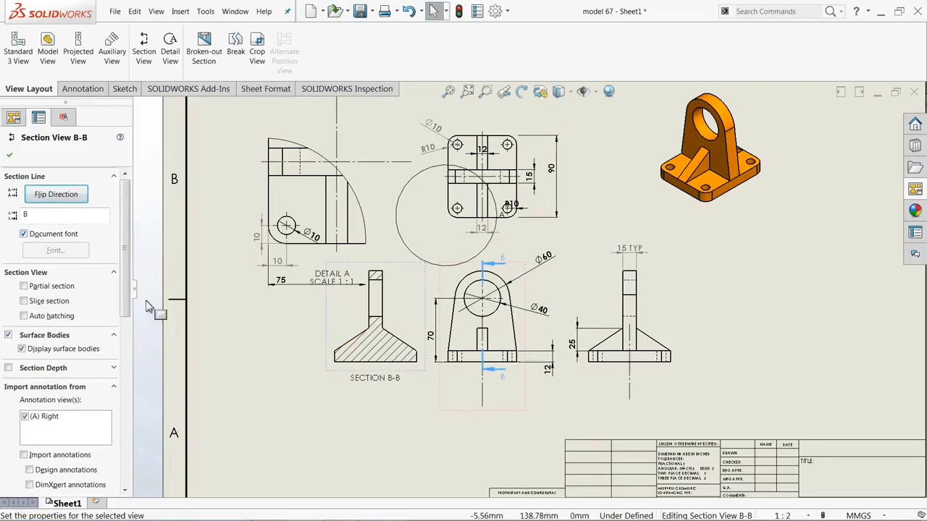
Step: Try Slice section on the section view, restore the full section, and import design annotations including items from hidden features
click(24, 301)
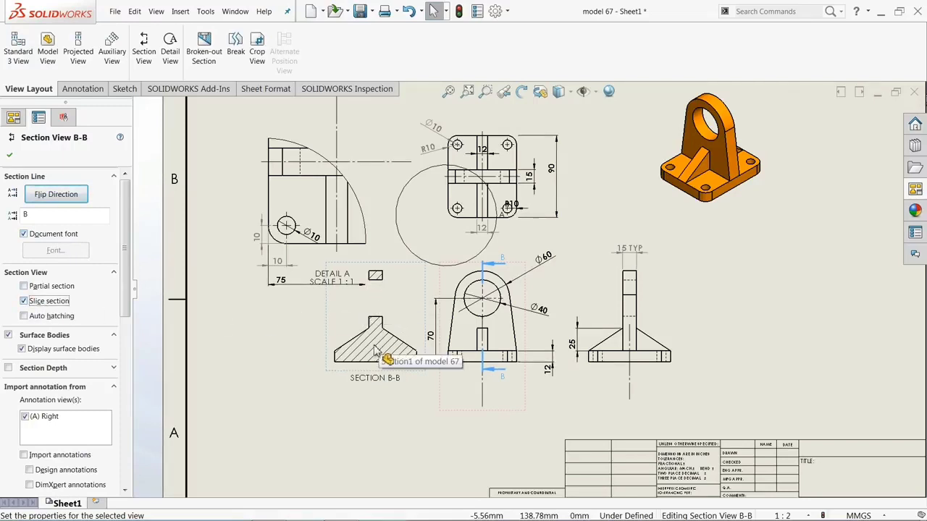
click(24, 301)
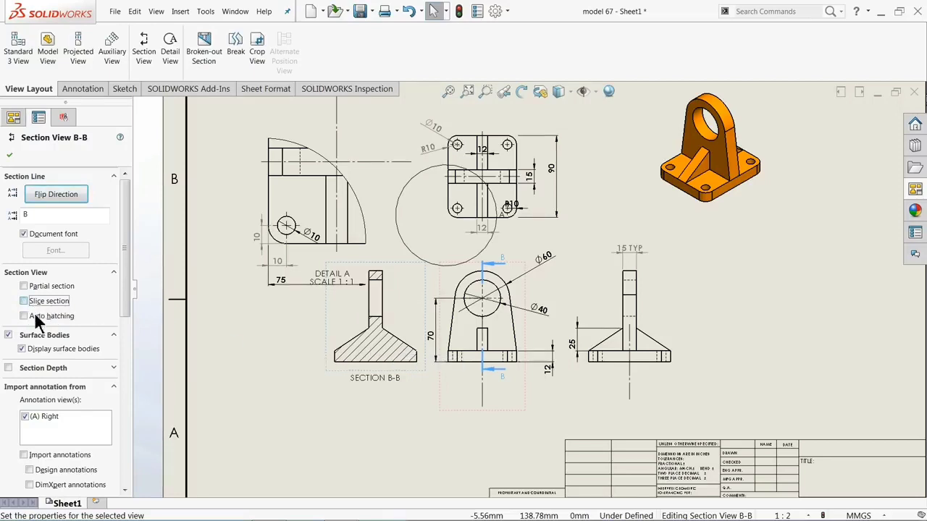
drag(126, 311, 123, 393)
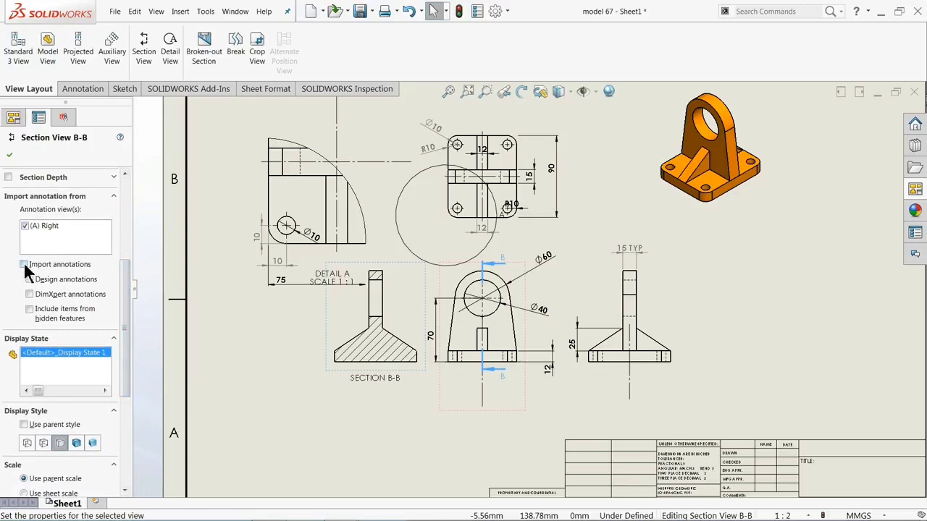
click(24, 265)
click(30, 279)
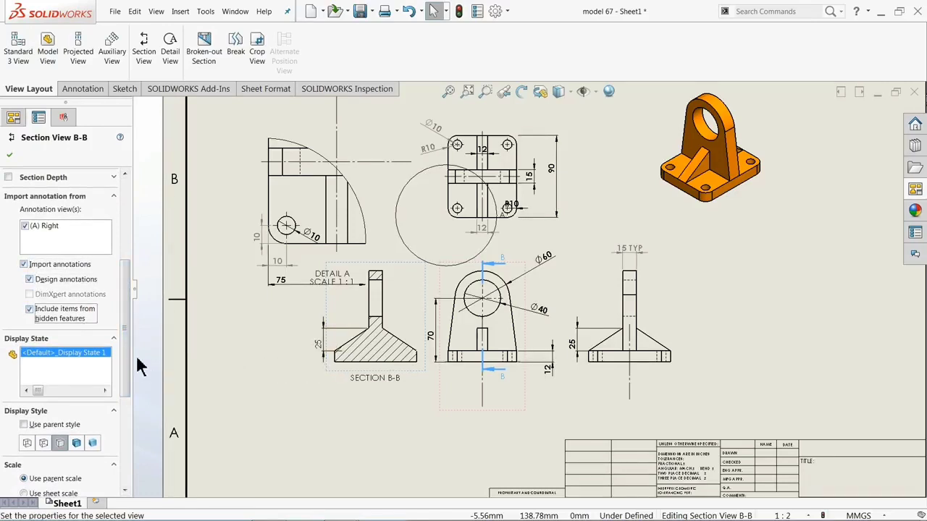
Step: Try shaded and hidden-line display on the section view, set its display style to Wireframe, and accept the view properties
drag(125, 362, 123, 393)
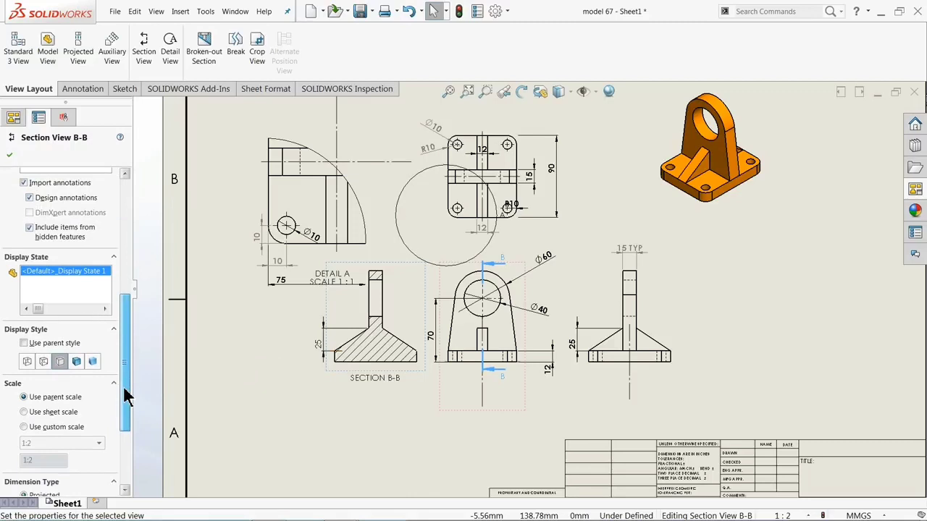
click(75, 361)
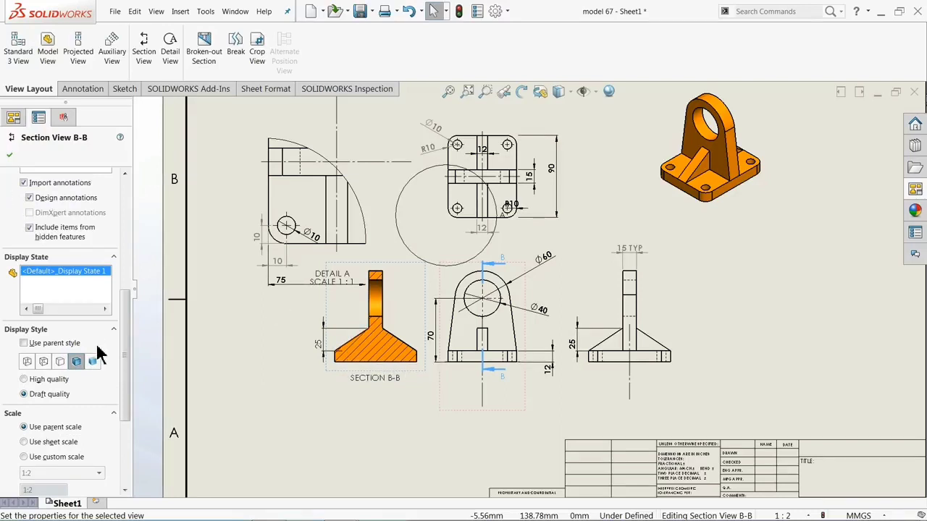
click(43, 362)
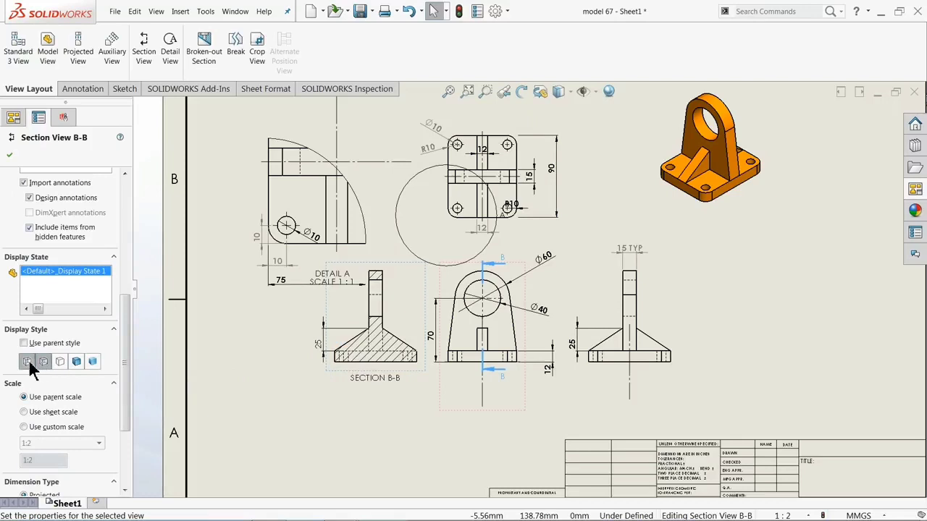
click(29, 364)
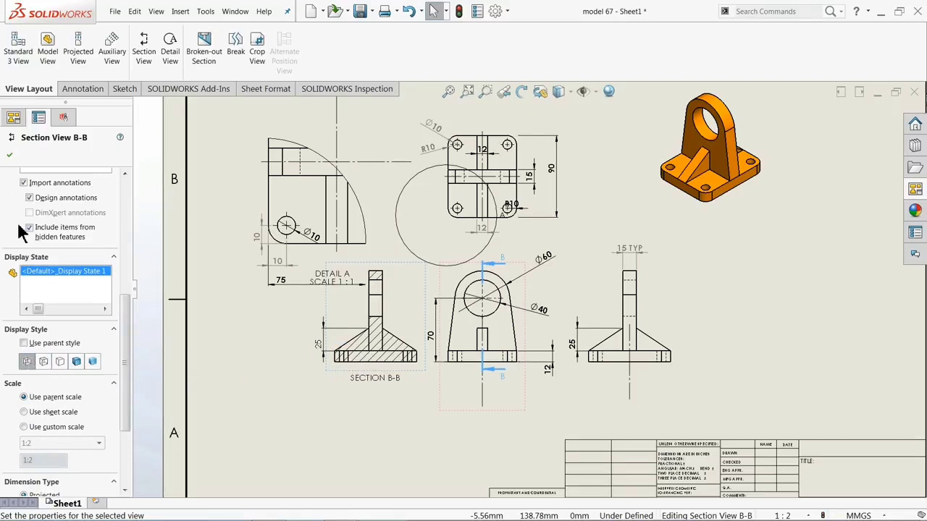
click(11, 158)
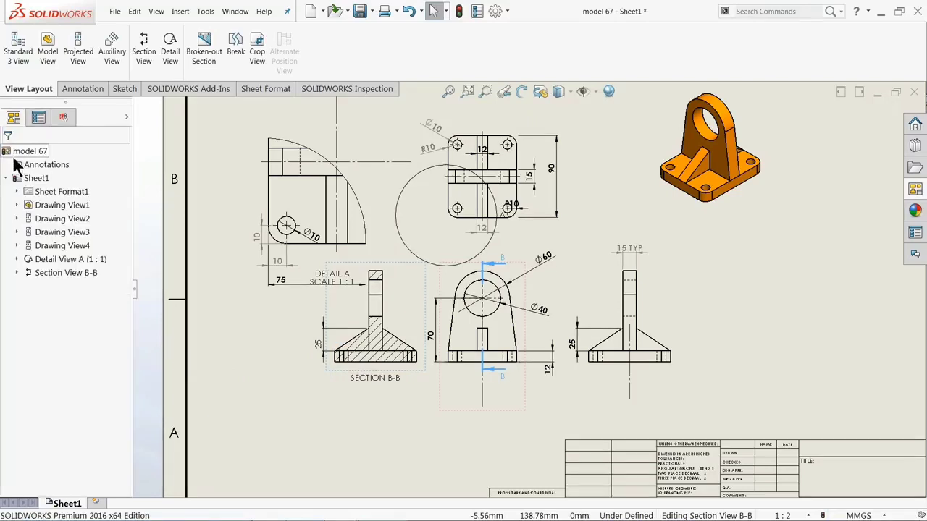
Step: Set the base plate thickness dimension in the front view to 5 mm and rebuild the drawing
scroll(590, 376, down, 2)
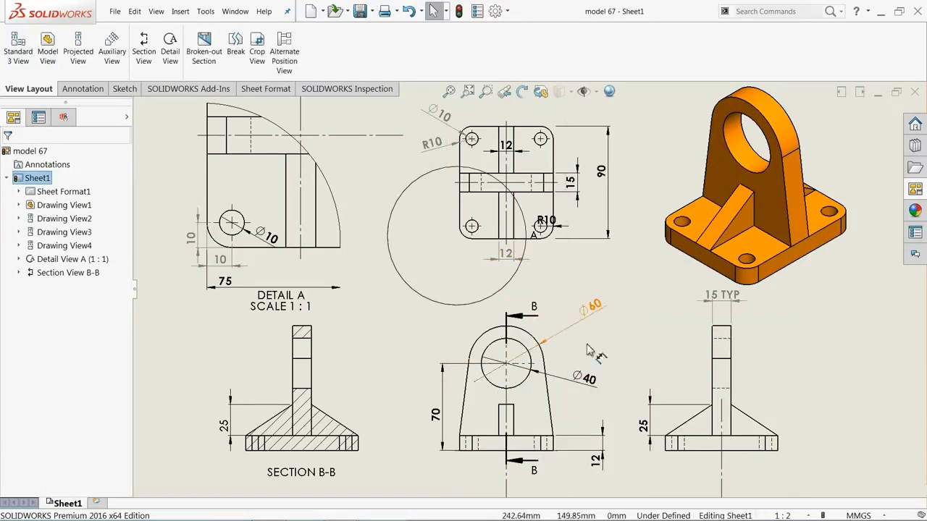
click(601, 462)
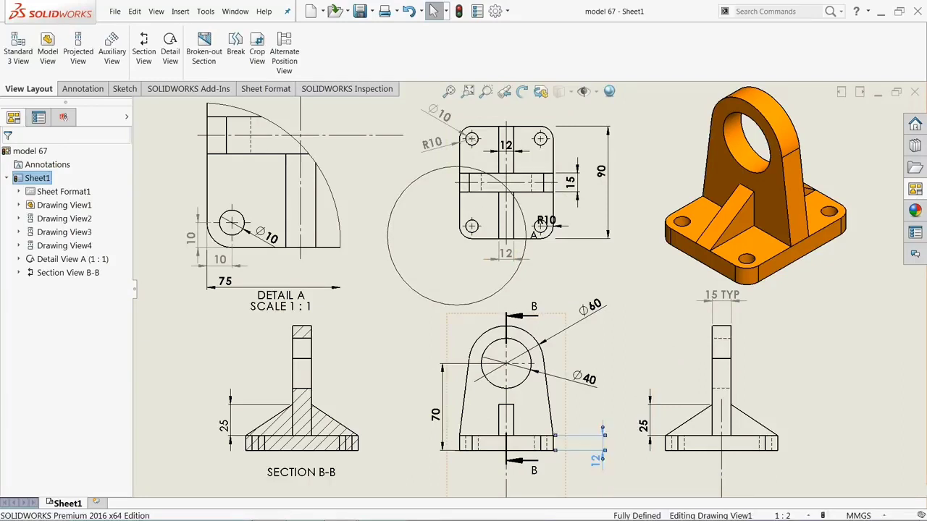
double_click(603, 461)
drag(581, 452, 630, 307)
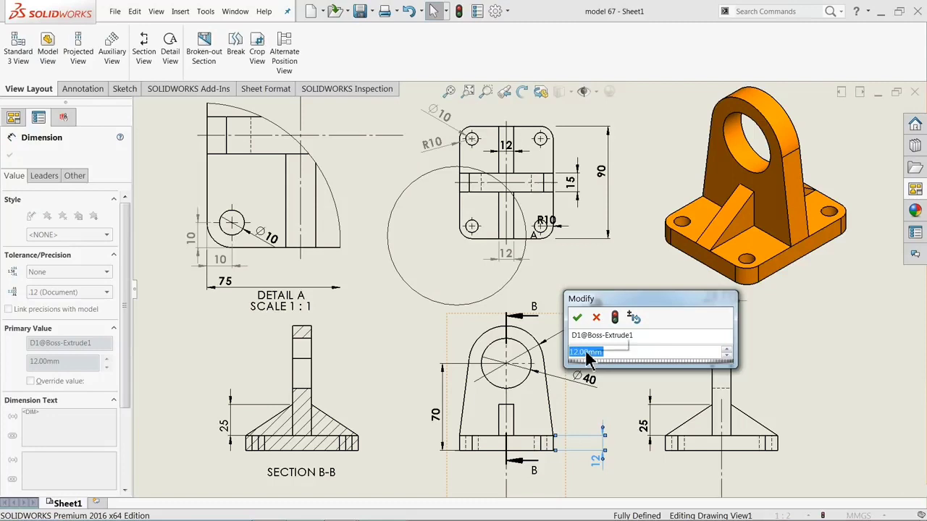
text(5)
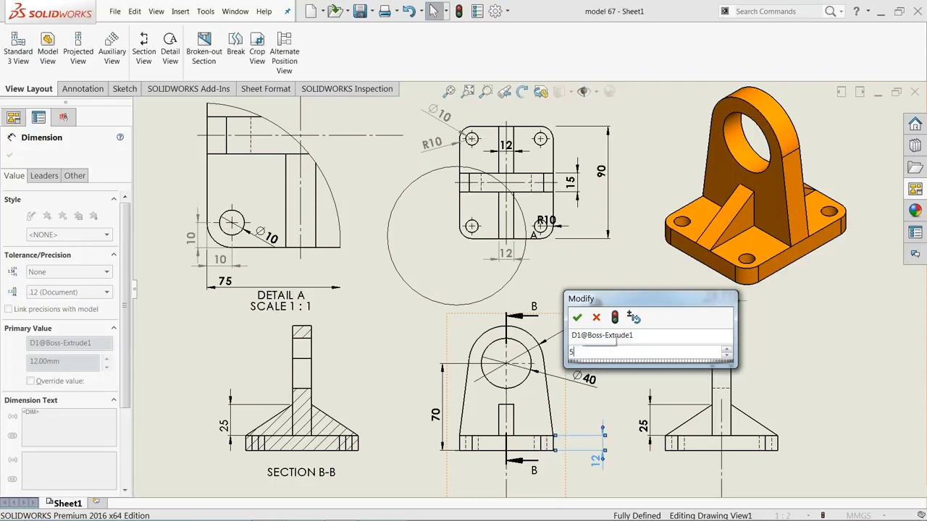
click(577, 319)
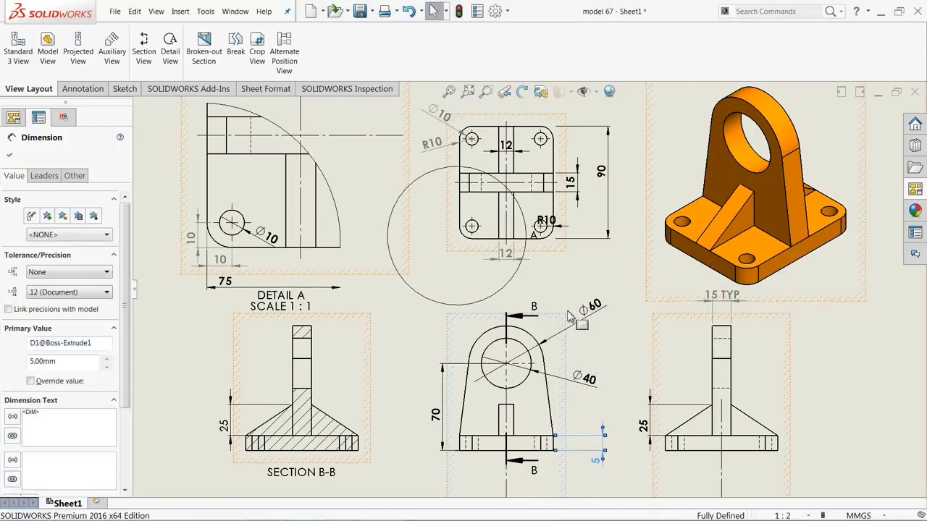
click(460, 12)
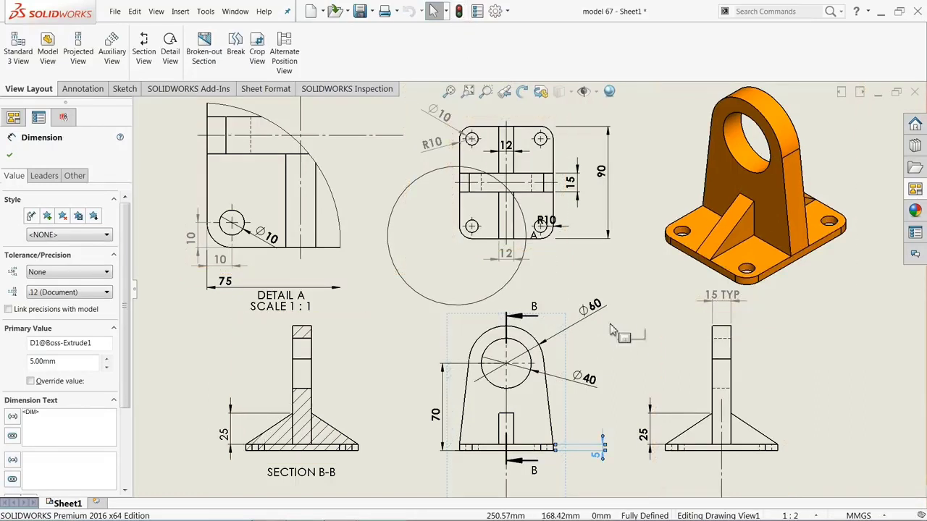
Step: Switch to the model 67 part document to check the base plate thickness and return to the Sheet1 drawing
click(236, 11)
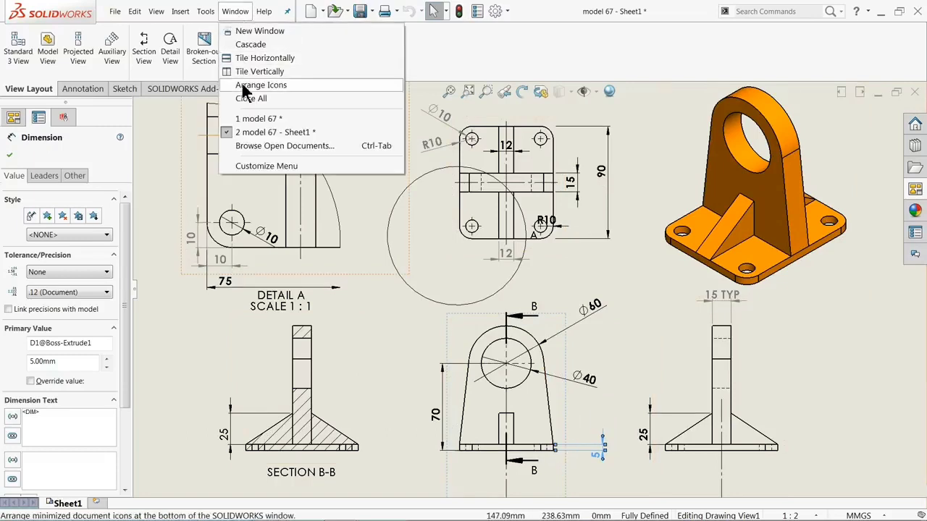
click(253, 120)
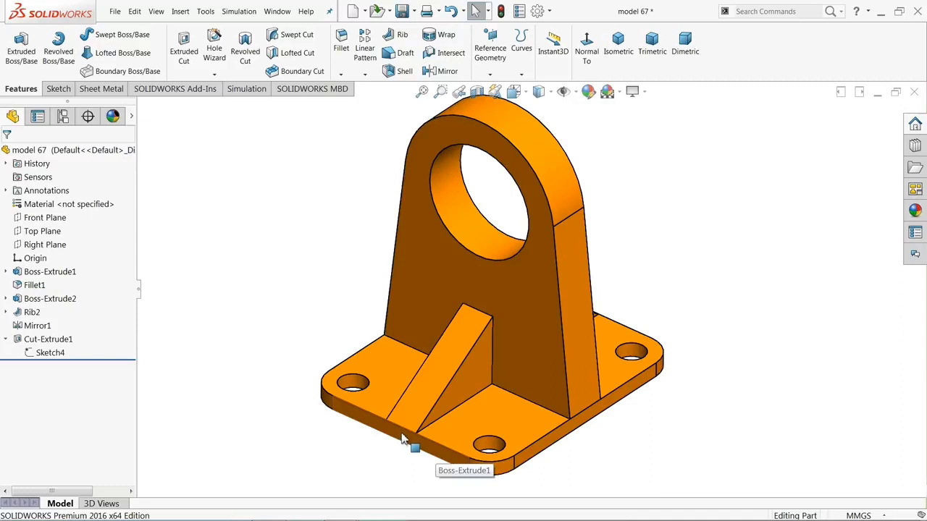
click(276, 11)
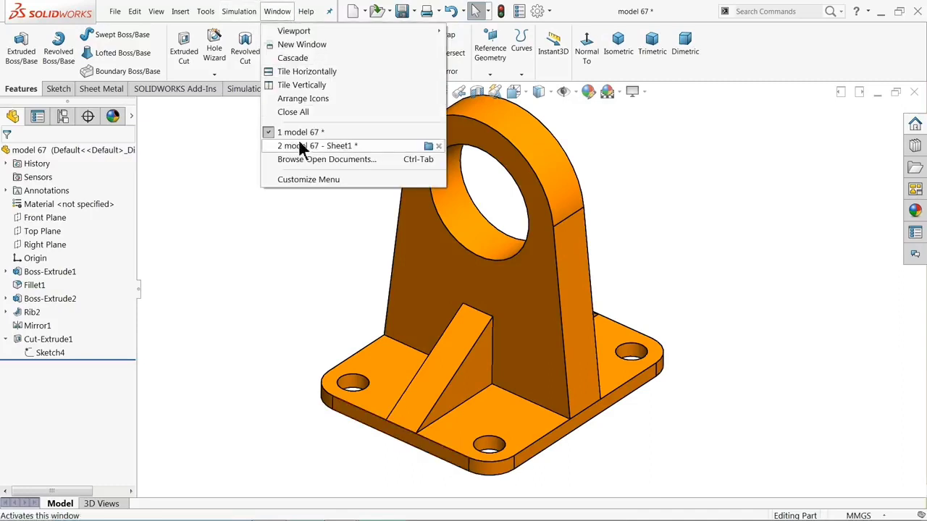
click(297, 146)
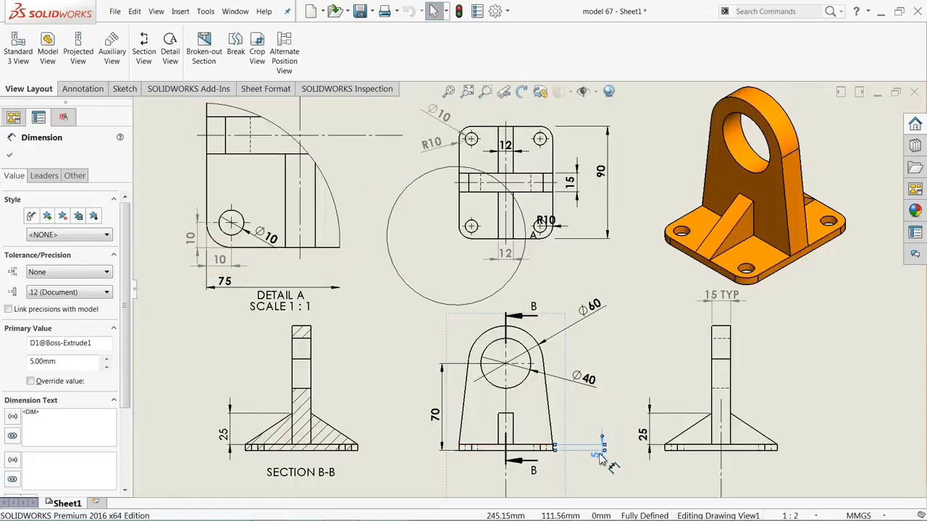
Step: Set the base plate thickness dimension in the front view to 12 mm and rebuild the drawing
double_click(599, 457)
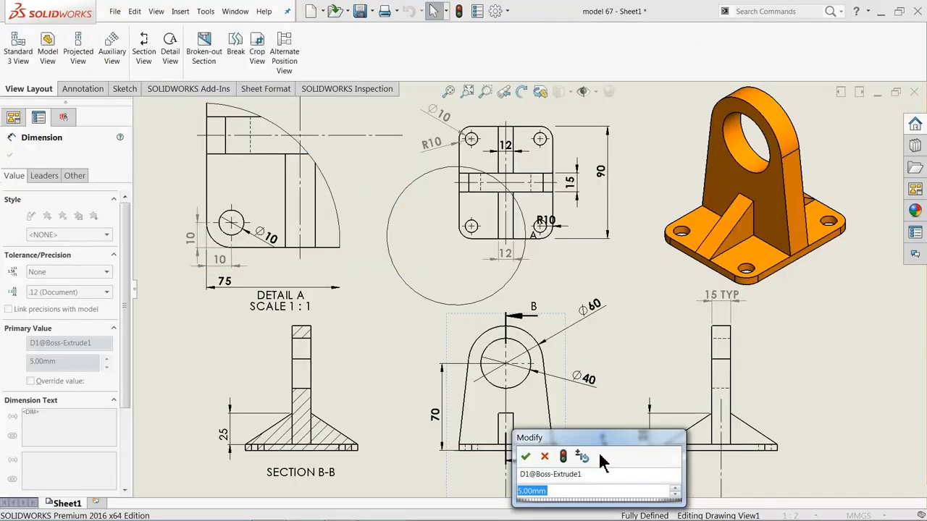
text(12)
click(527, 456)
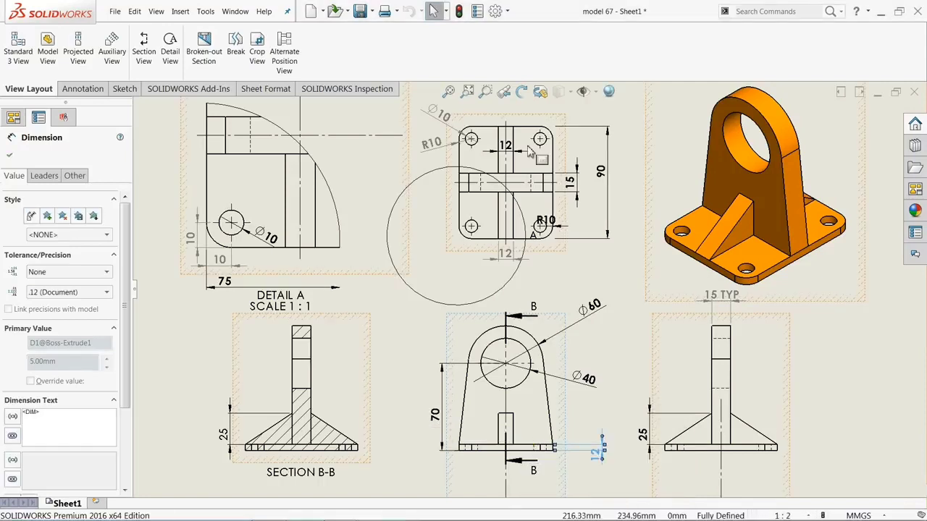
click(459, 12)
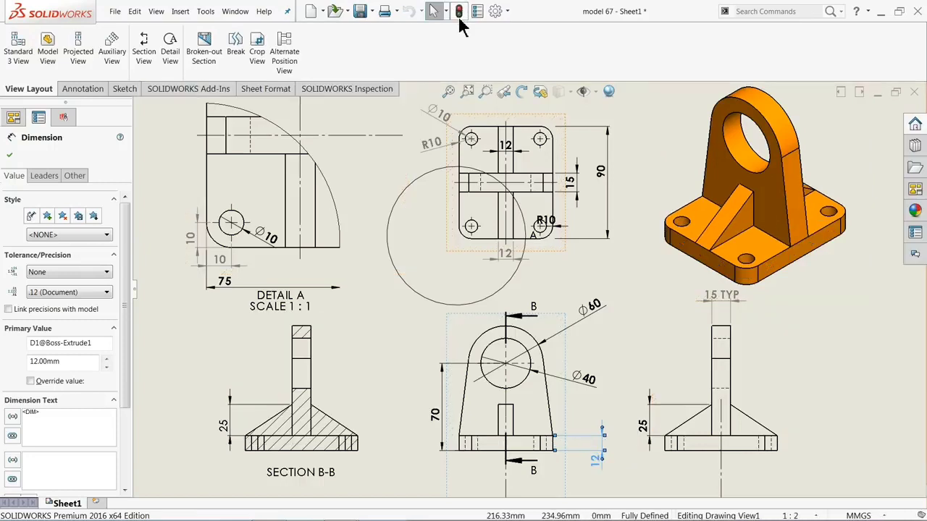
click(650, 316)
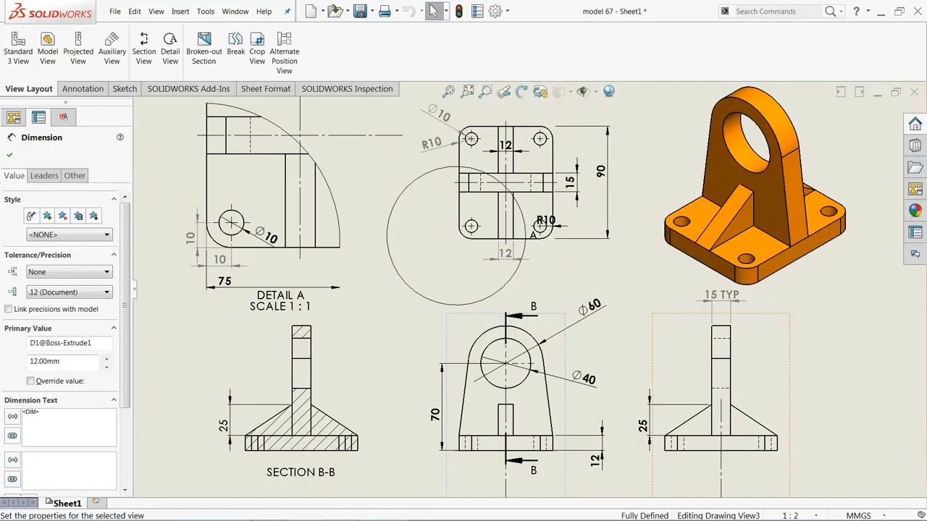
click(634, 271)
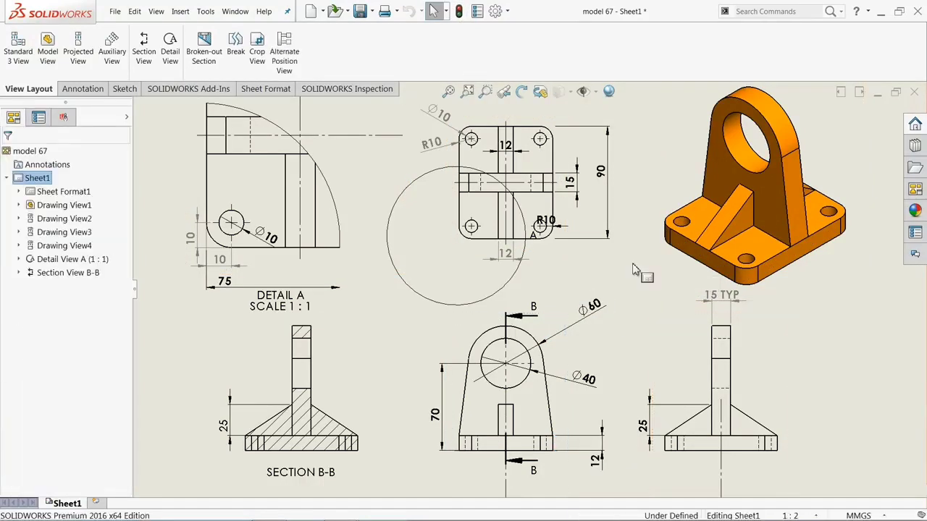
scroll(464, 292, up, 3)
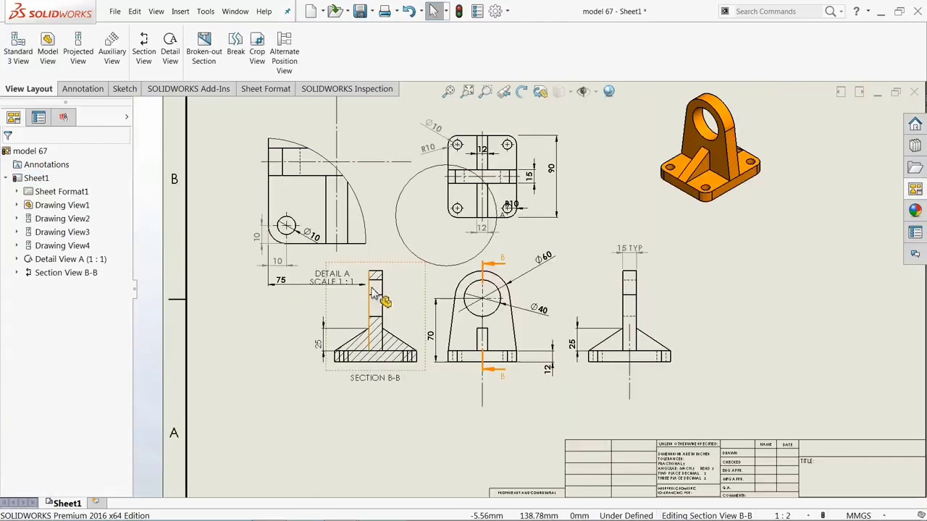
scroll(569, 235, down, 2)
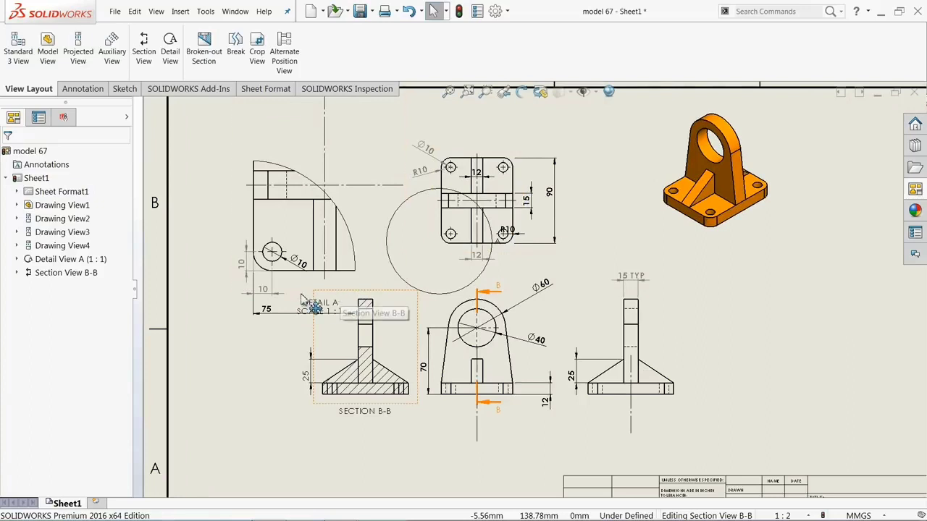
click(275, 290)
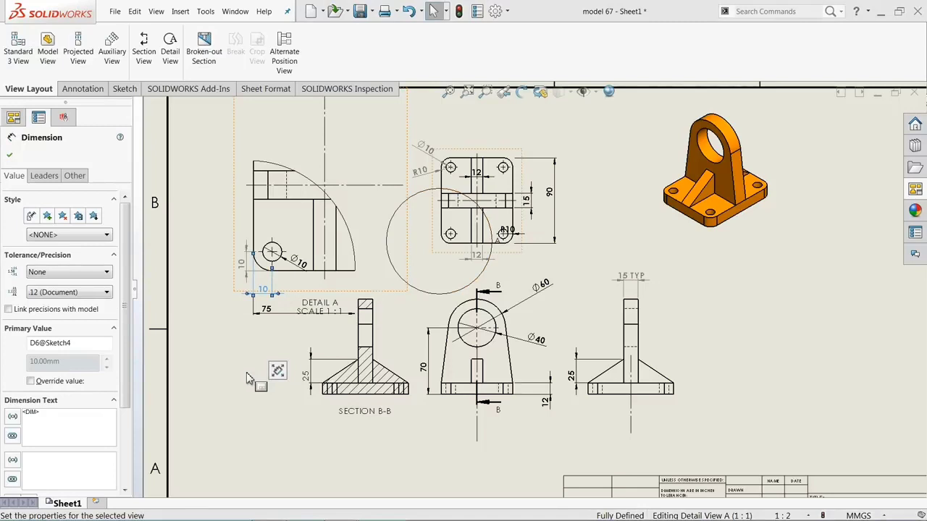
click(591, 269)
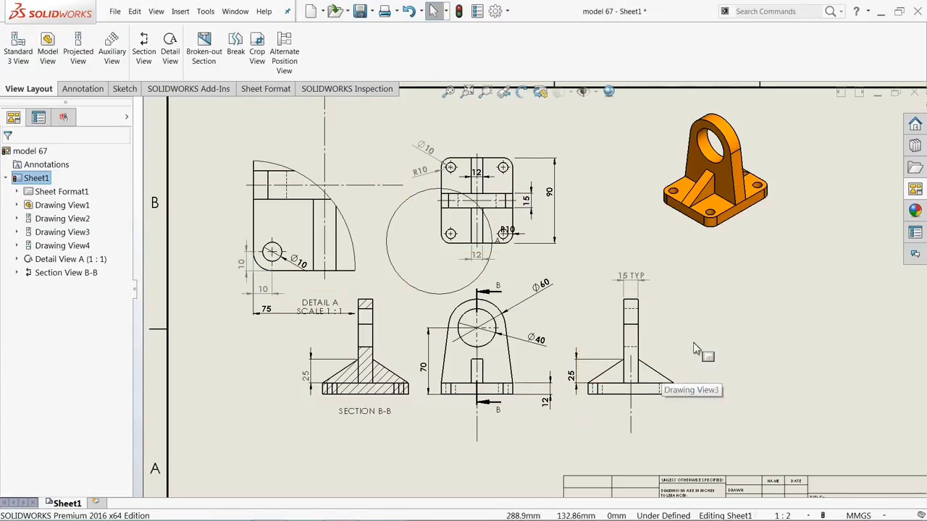
scroll(696, 366, up, 1)
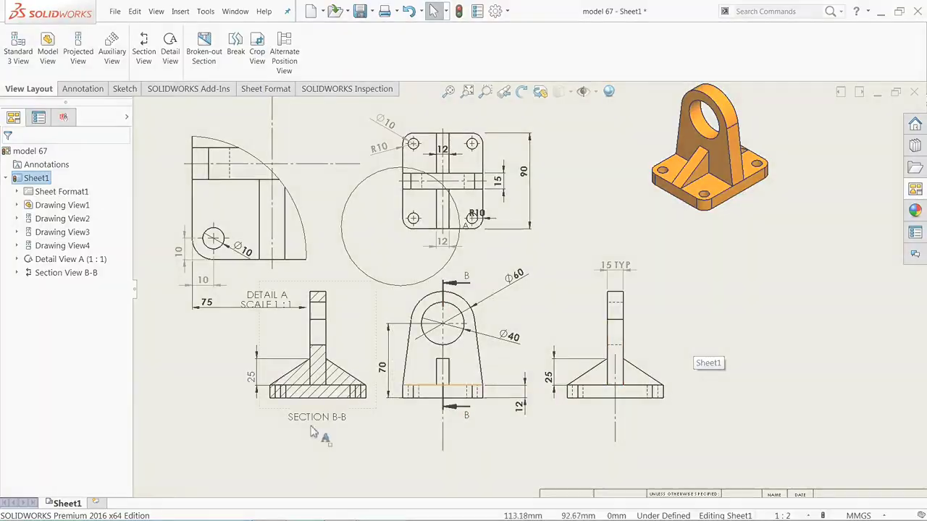